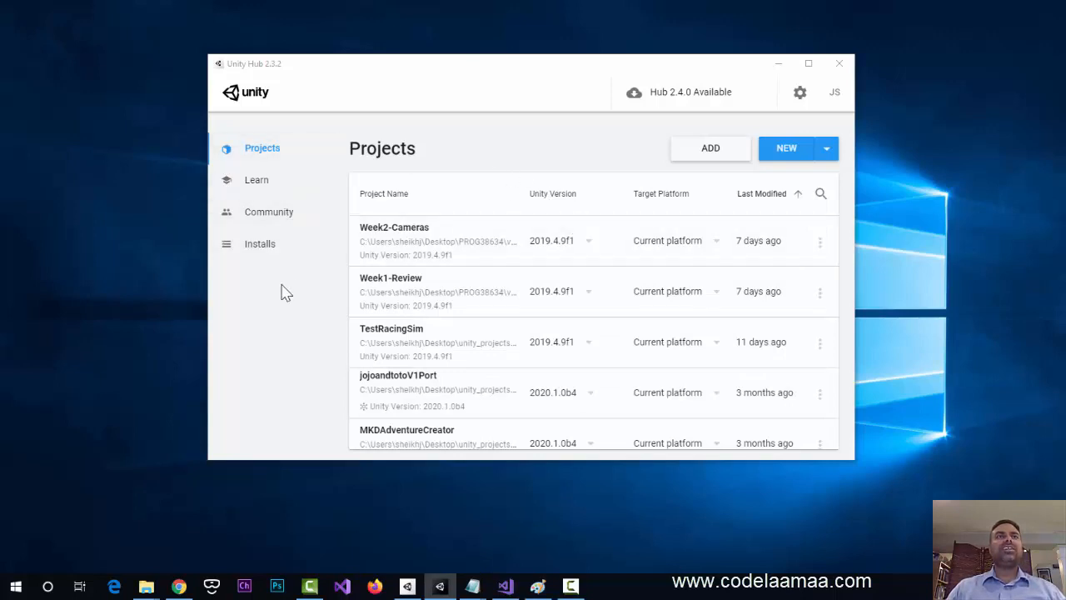
- Review the installed Unity versions and the releases available for installation, closing the version selection without adding one
left_click(254, 253)
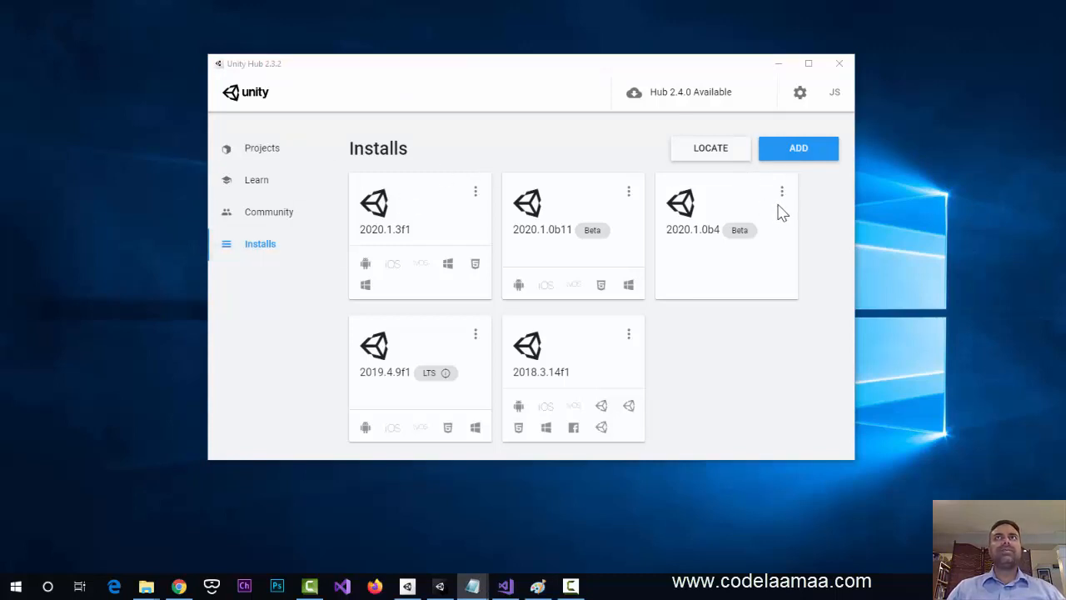
left_click(807, 150)
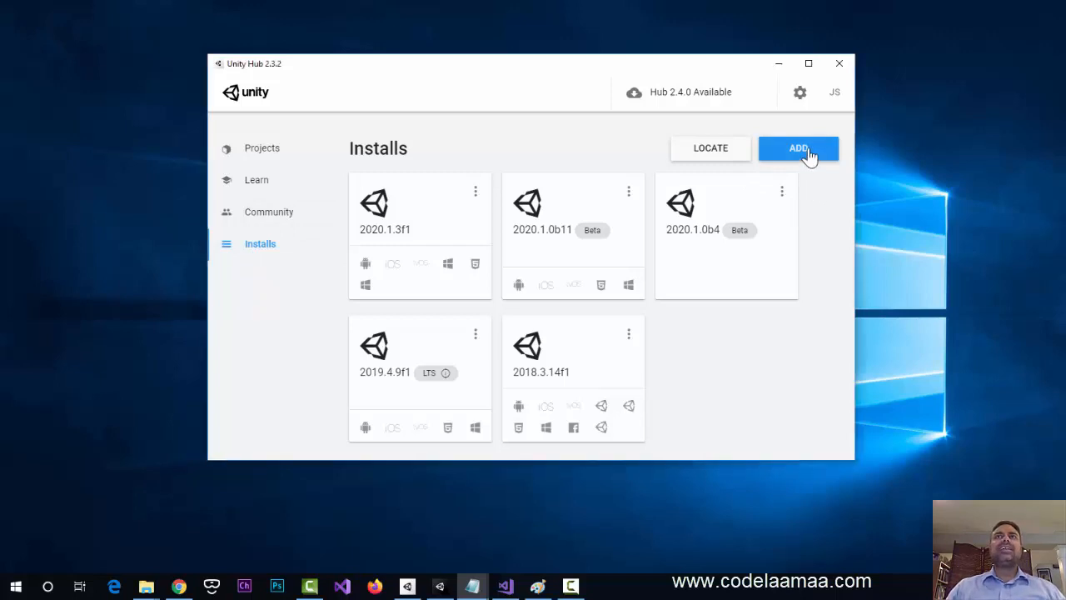
left_click(807, 153)
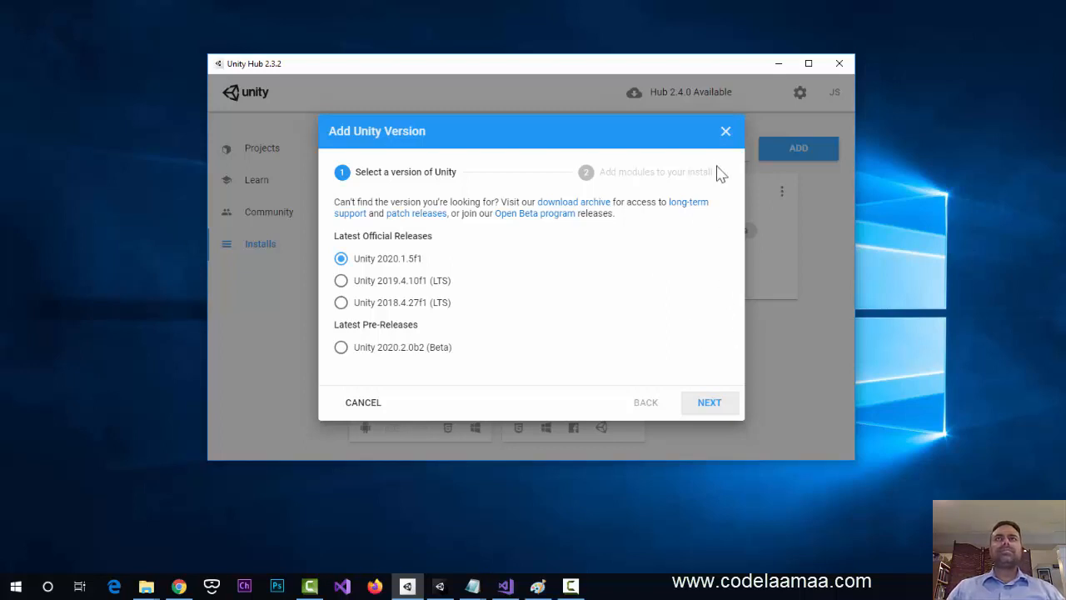
left_click(726, 133)
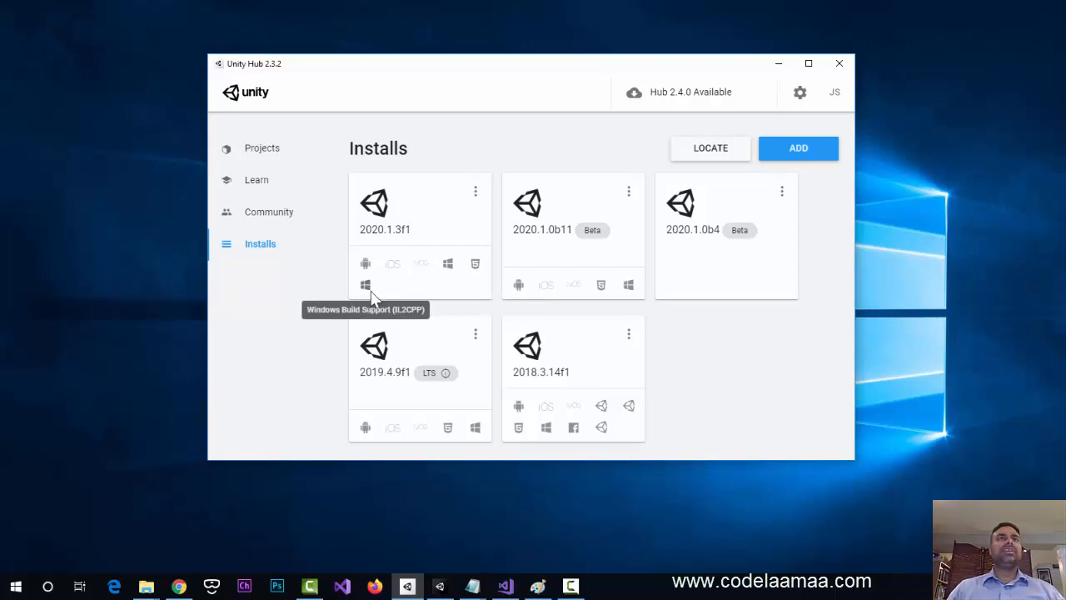
- Examine the platform, documentation and language modules offered for the Unity 2020.1.3f1 install, and cancel without adding any
left_click(476, 193)
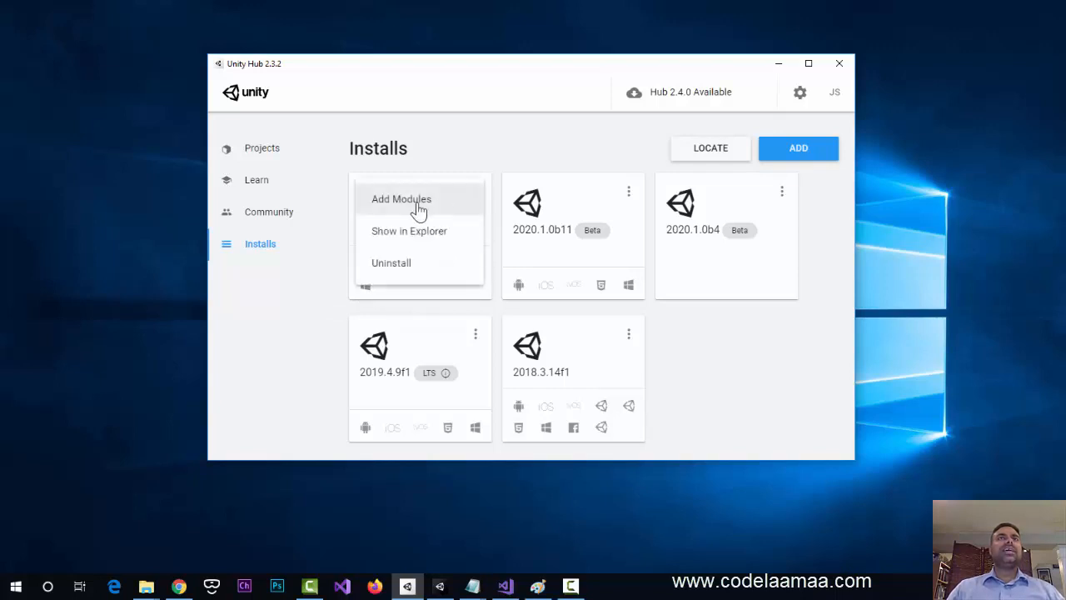
left_click(419, 211)
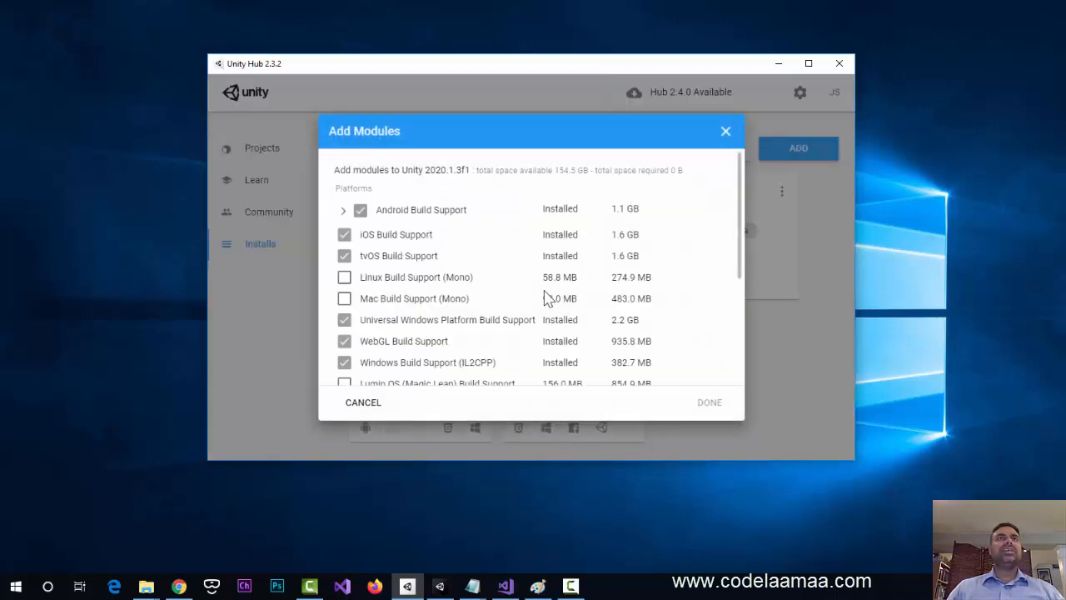
scroll(533, 290, "down", 3)
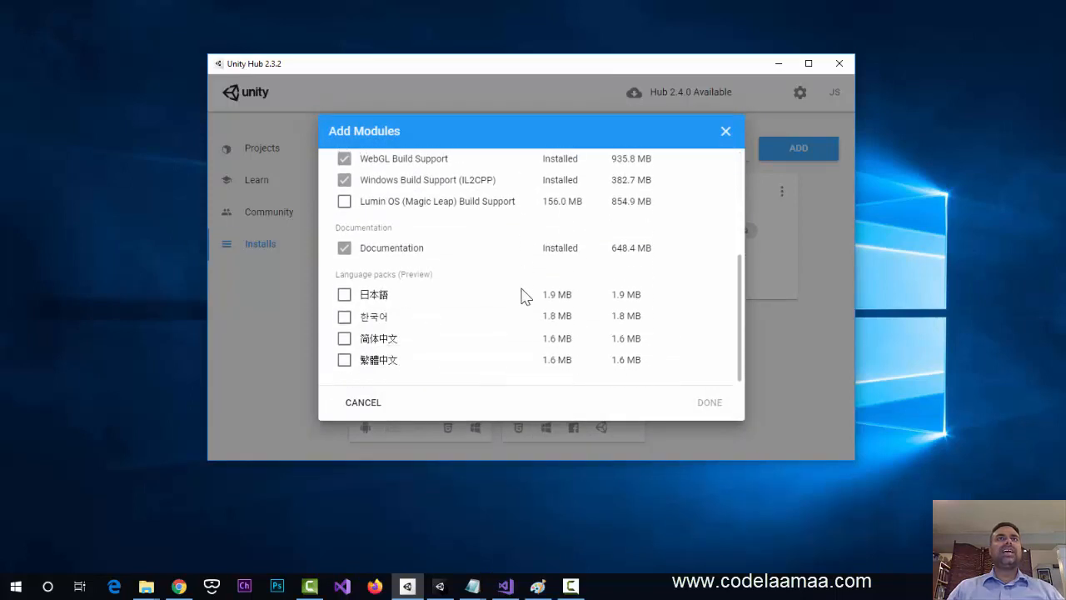
scroll(517, 292, "up", 3)
scroll(505, 278, "up", 2)
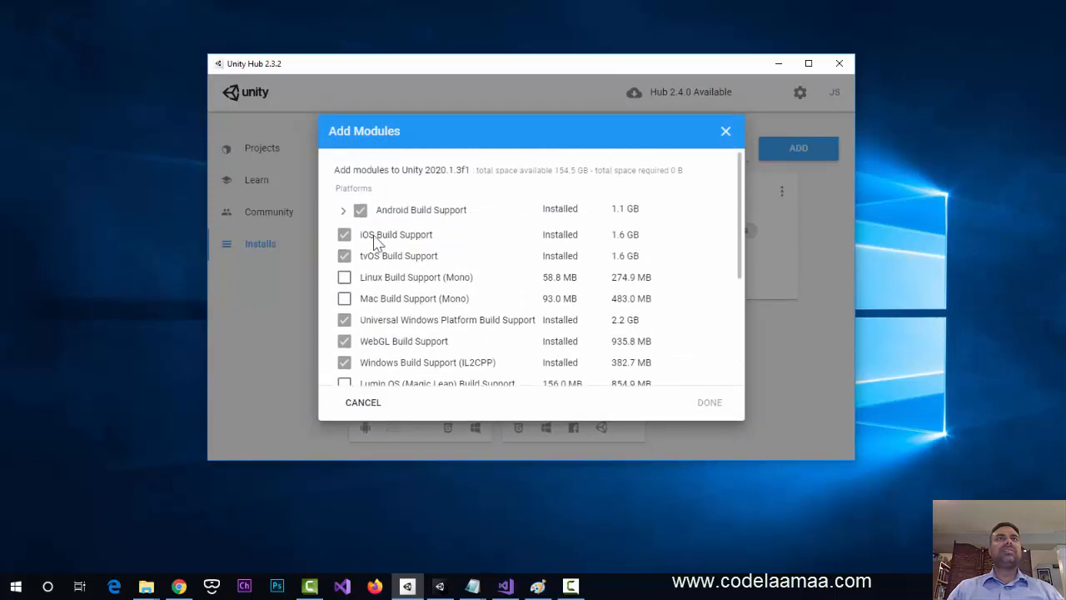
scroll(526, 375, "down", 3)
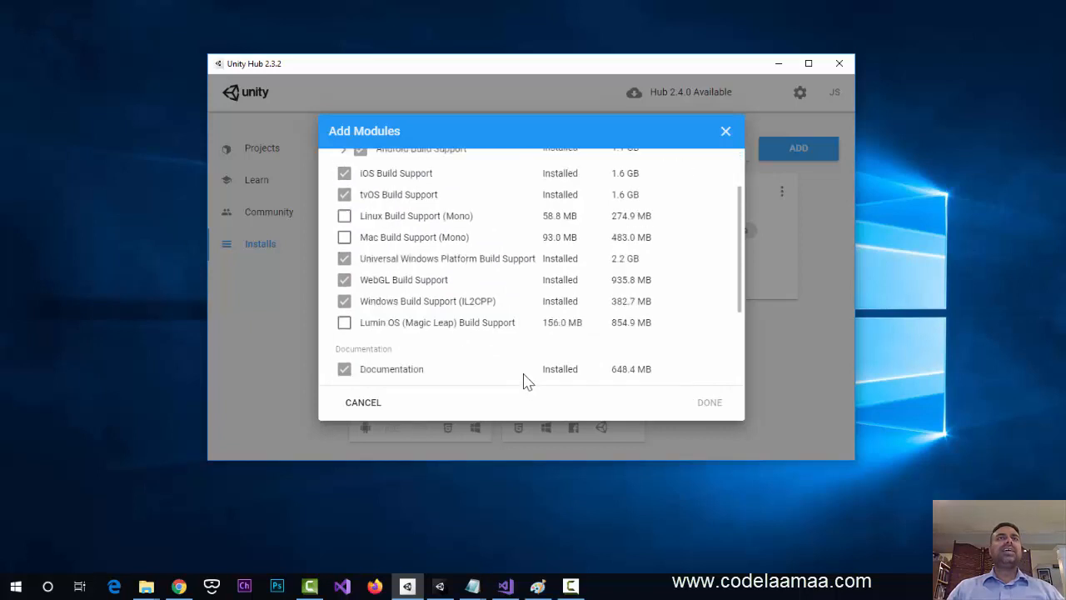
scroll(527, 371, "down", 1)
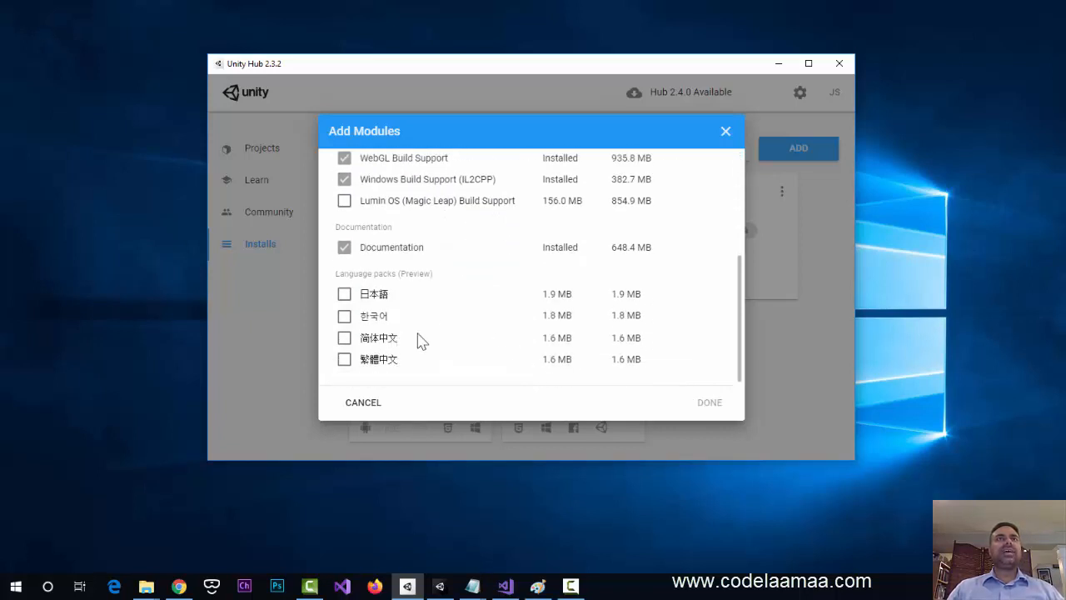
scroll(577, 308, "up", 1)
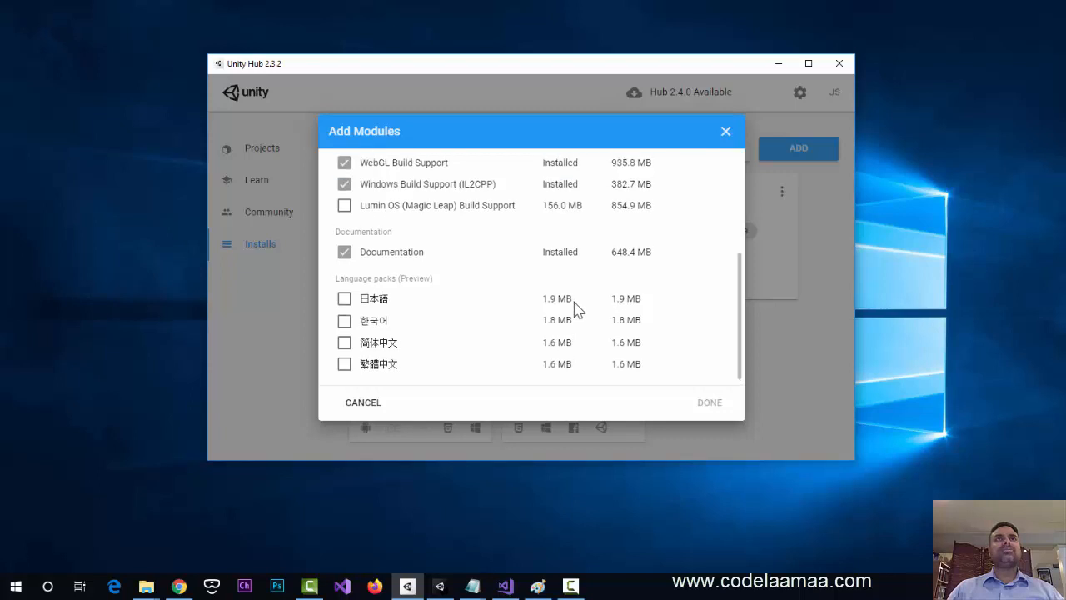
scroll(577, 309, "up", 2)
left_click(361, 403)
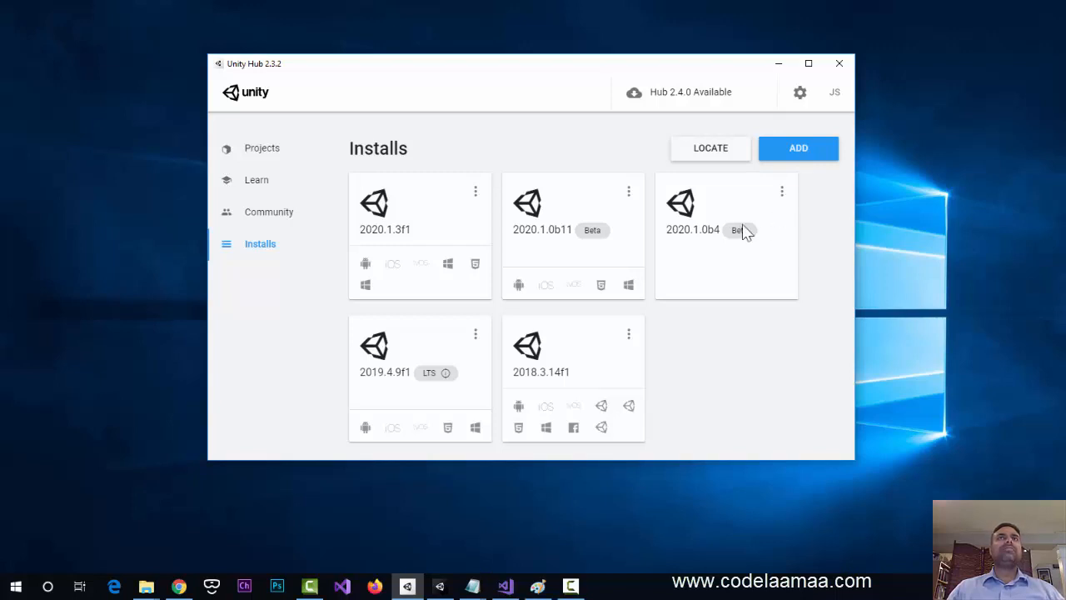
- Start a new project from the projects list using Unity version 2019.4.9f1
left_click(257, 157)
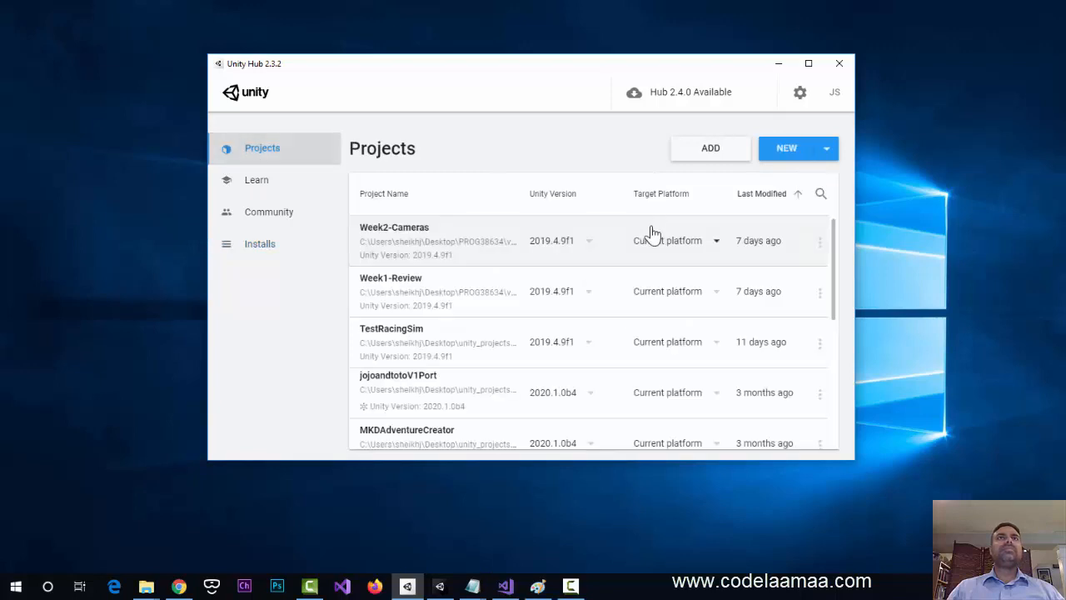
left_click(827, 150)
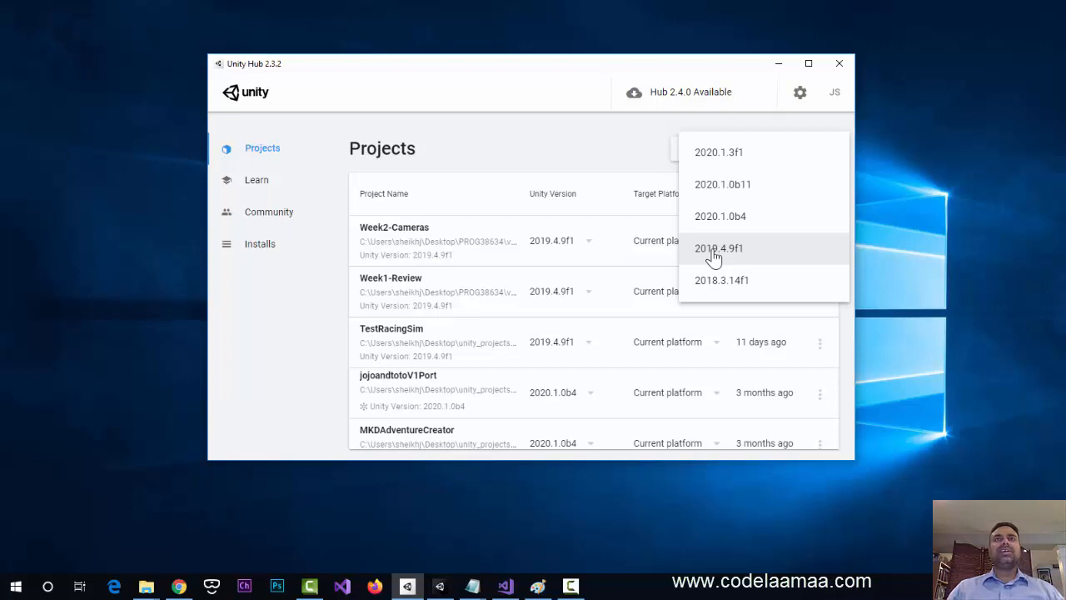
left_click(754, 250)
left_click(754, 250)
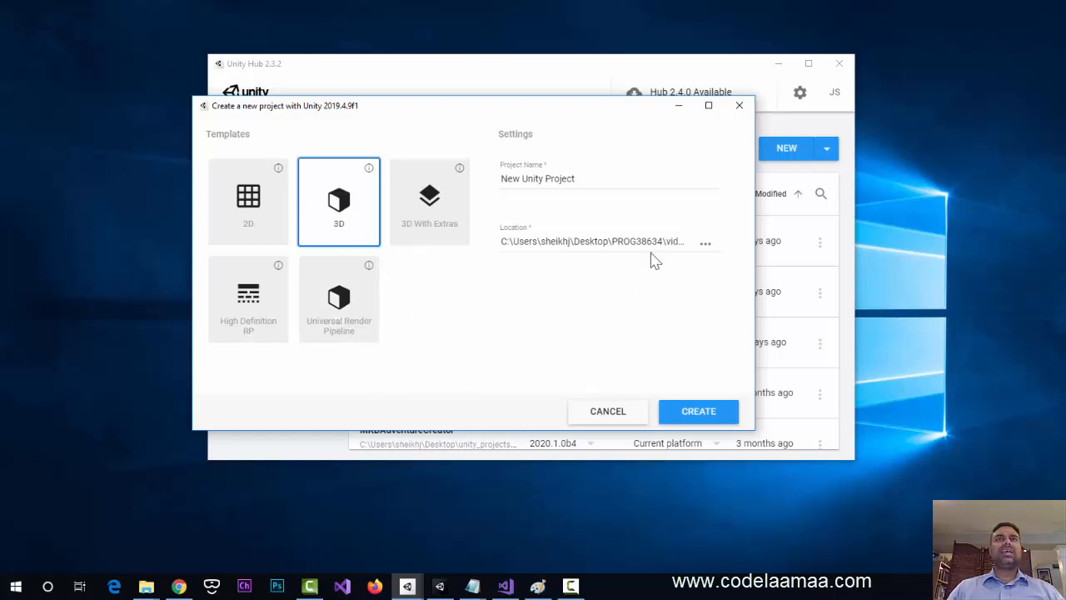
- Name the new 3D project M1Review, check its storage location and create it
left_click(583, 176)
left_click_drag(583, 175, 492, 167)
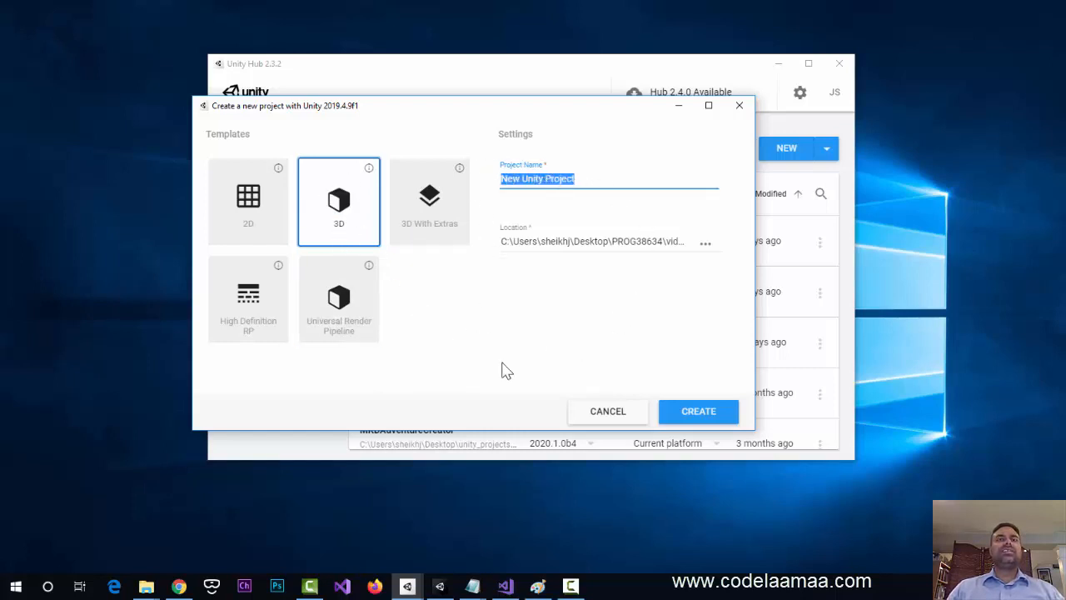
type("M1")
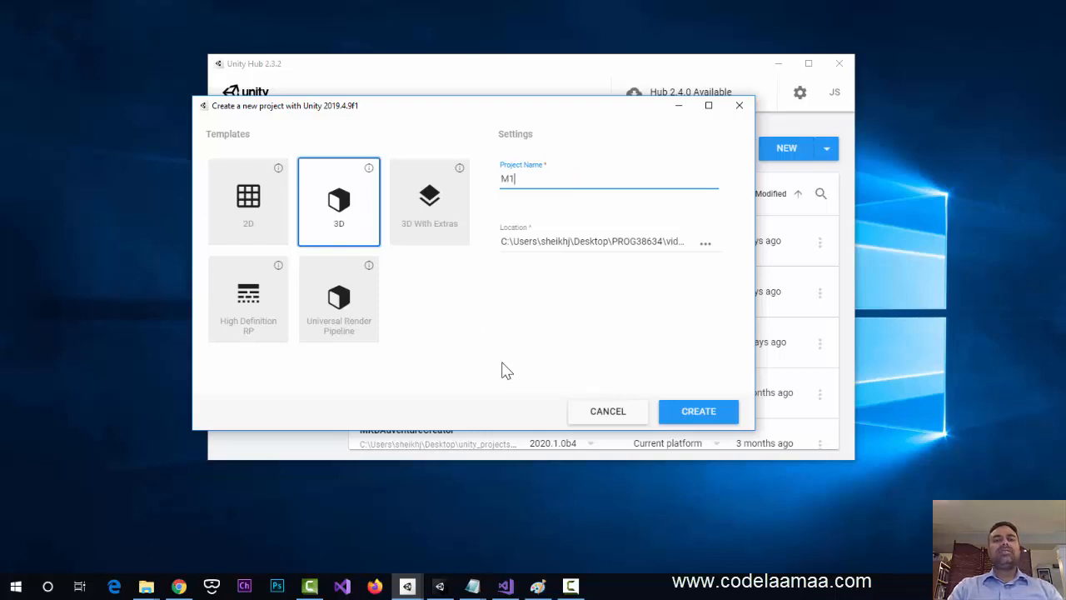
type("Revis")
key("BackSpace")
key("BackSpace")
key("BackSpace")
type("v")
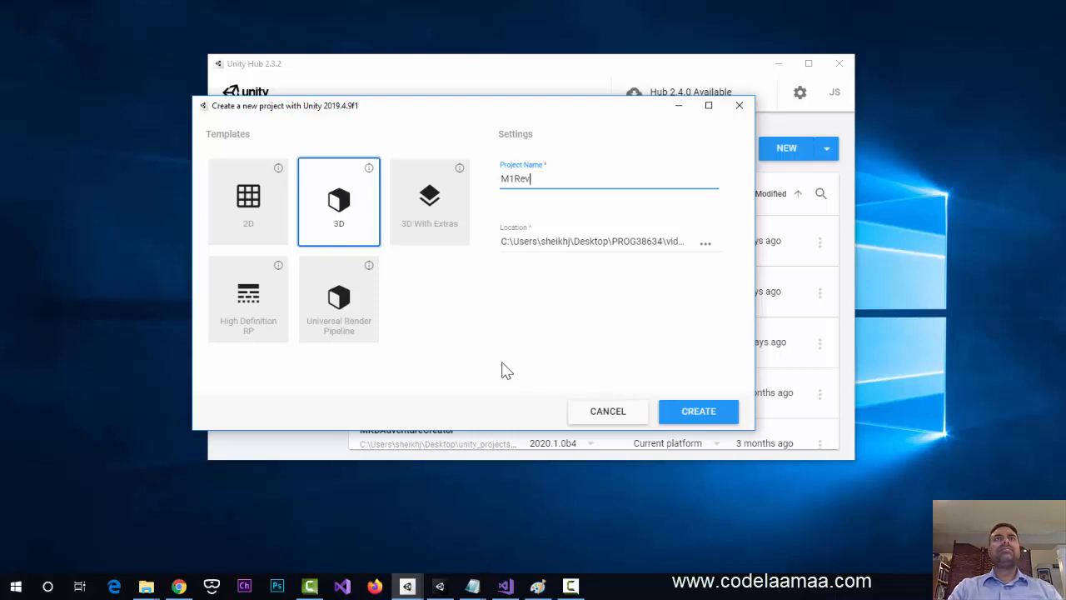
type("iew")
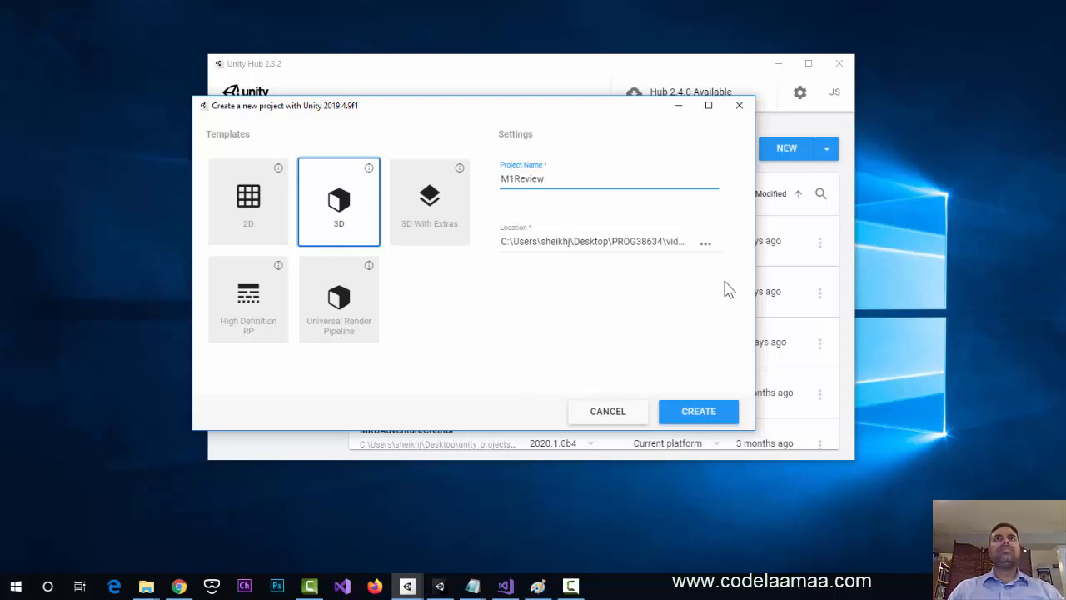
left_click(705, 242)
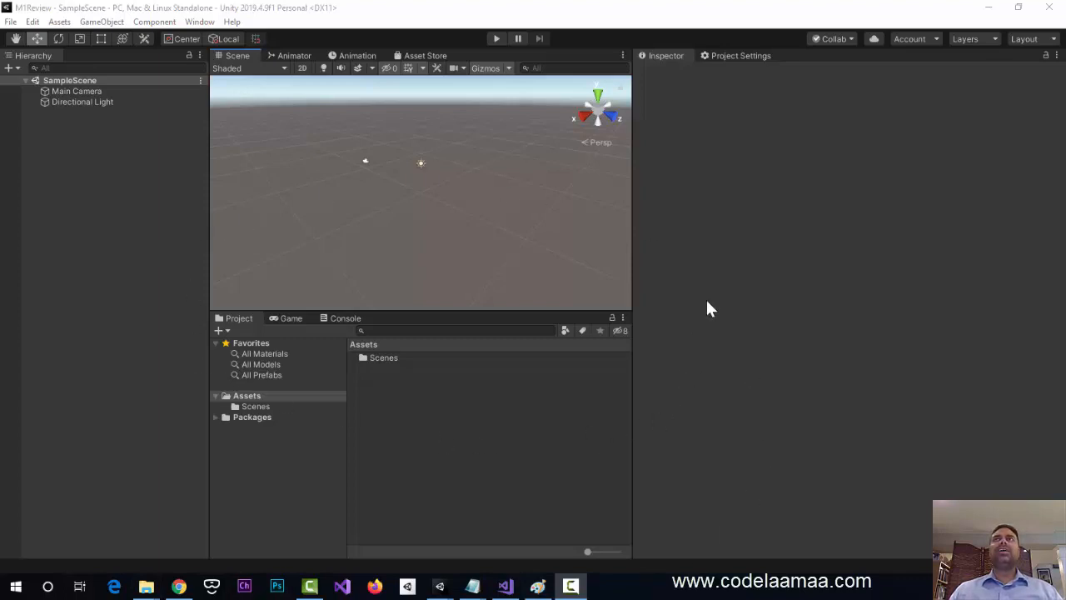
- Look over the editor layout options, the Animation view and the list of general windows, and return to the Scene view
left_click(1053, 39)
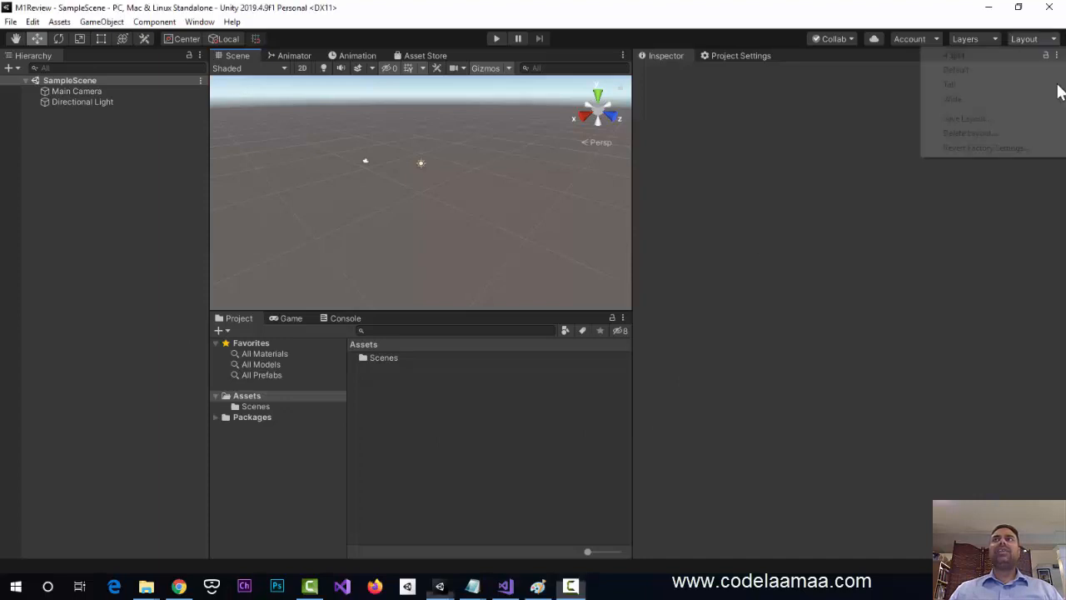
left_click(1006, 230)
left_click(346, 56)
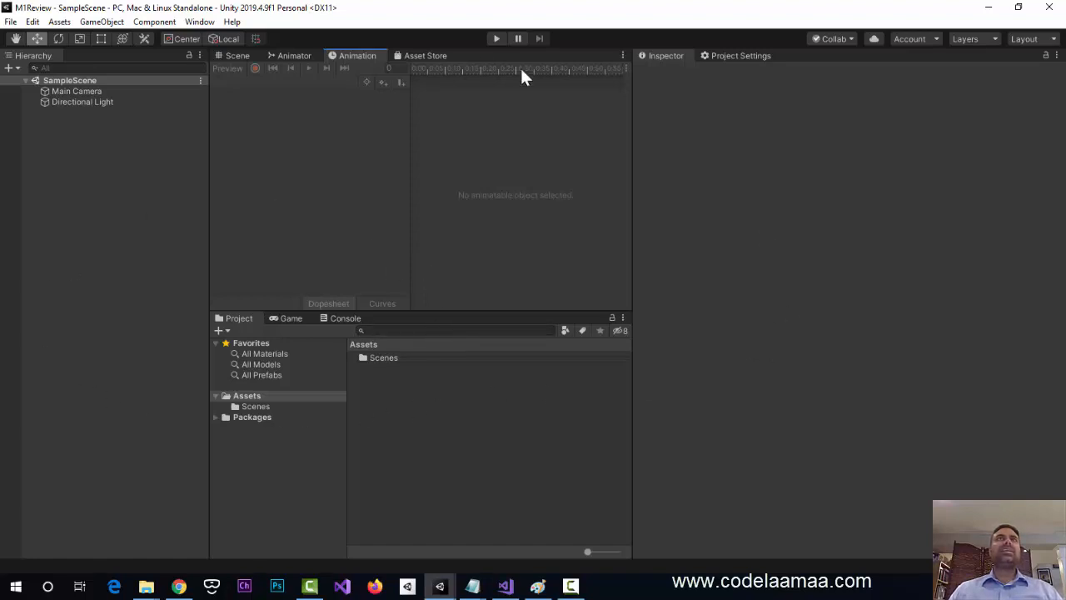
left_click(200, 21)
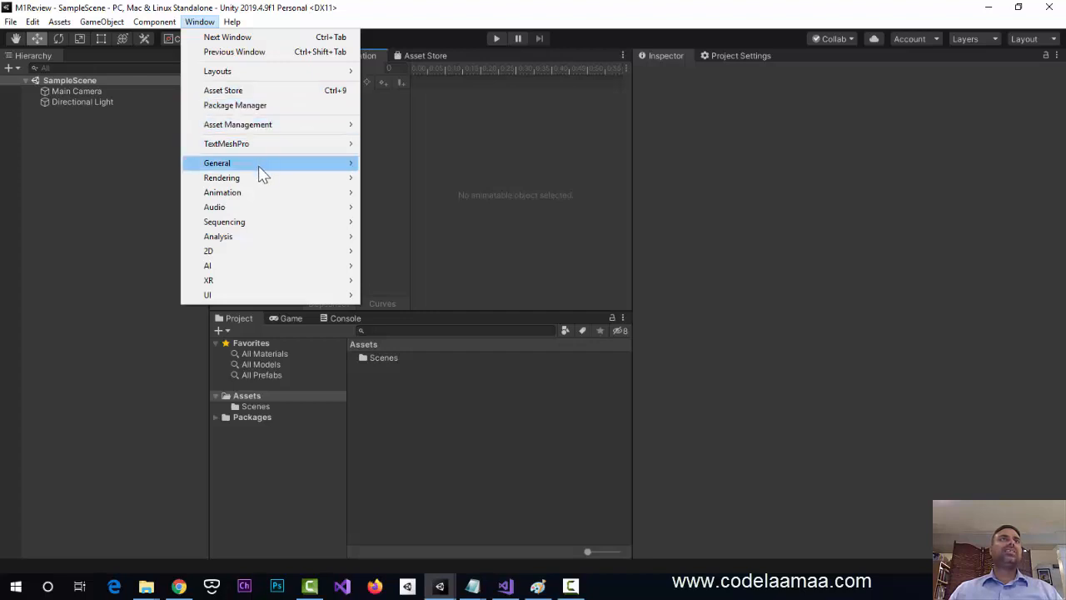
mouse_move(260, 165)
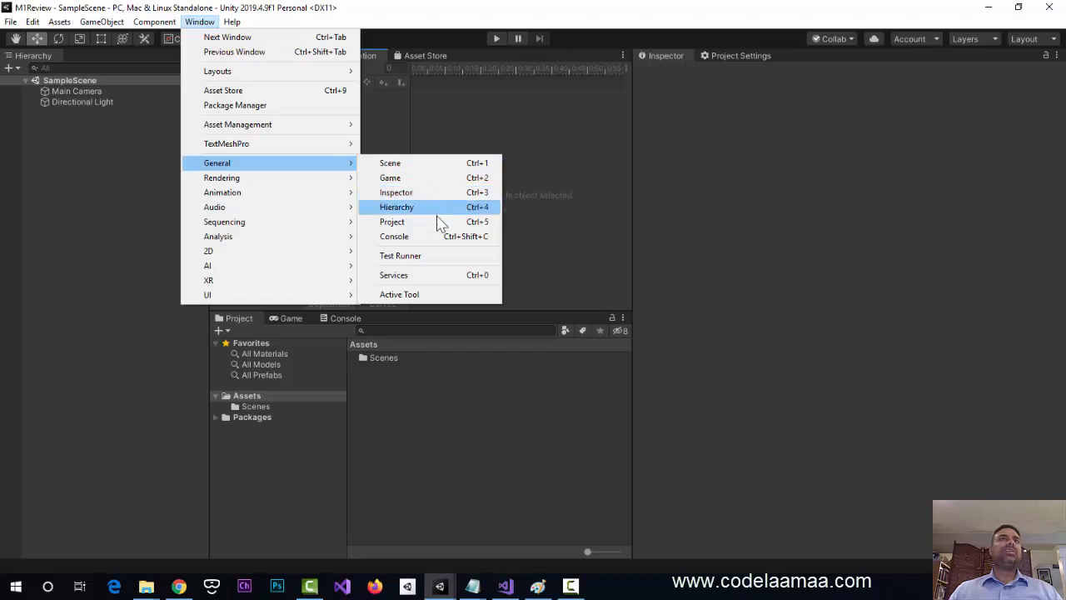
left_click(849, 227)
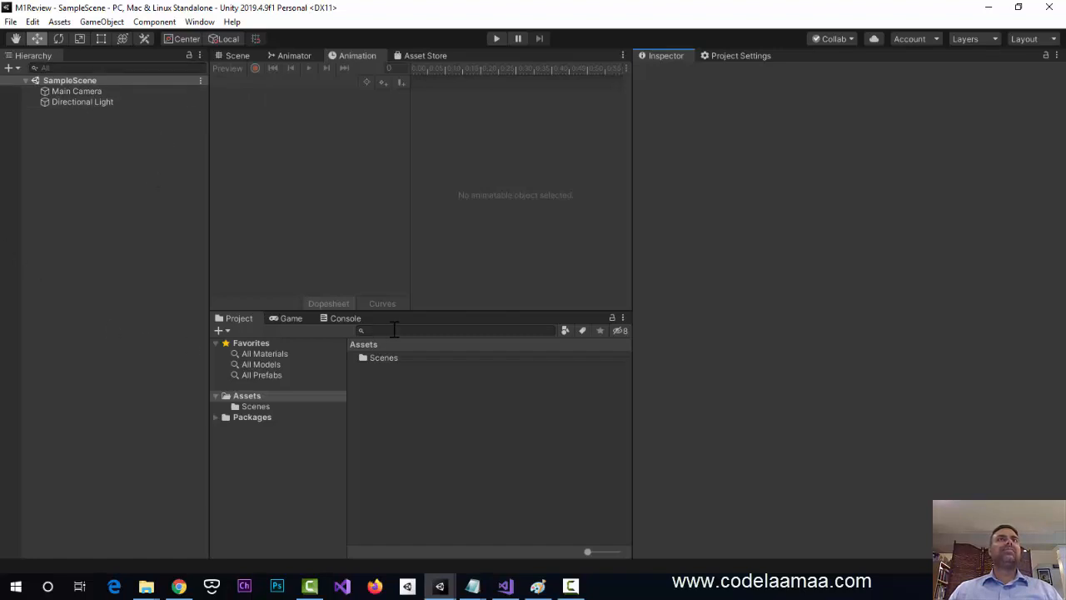
left_click(237, 56)
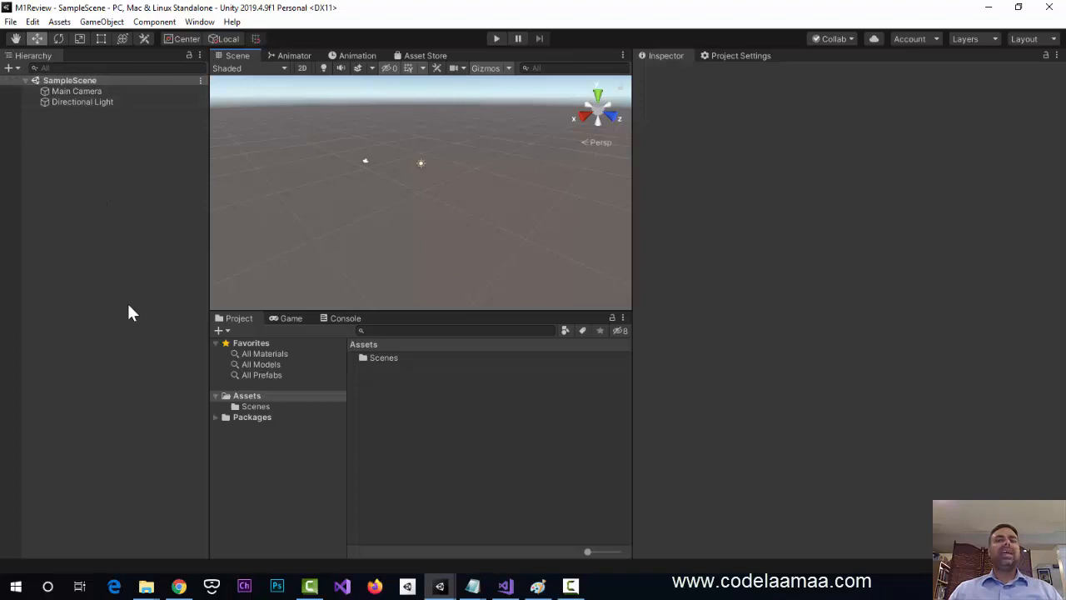
- Select the Main Camera to view its Game output, and look over the Project and Console views
left_click(75, 92)
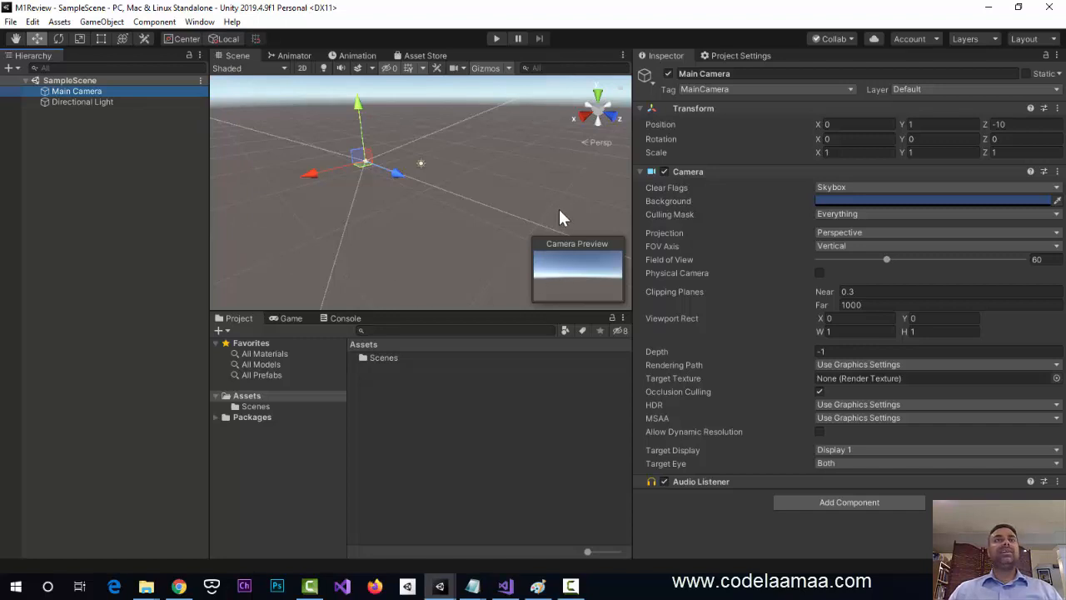
left_click(293, 317)
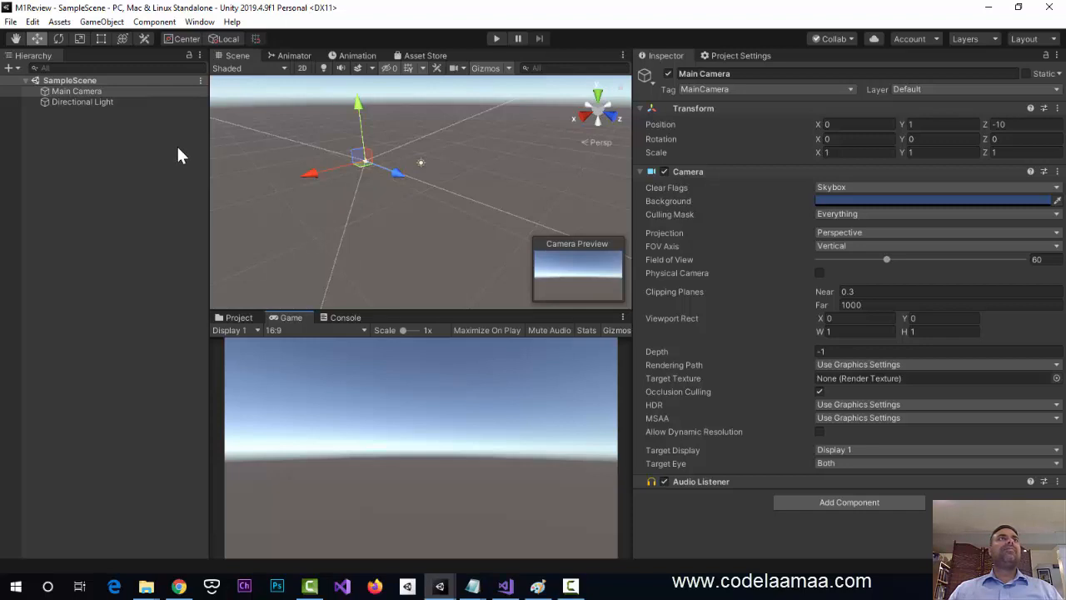
left_click(234, 319)
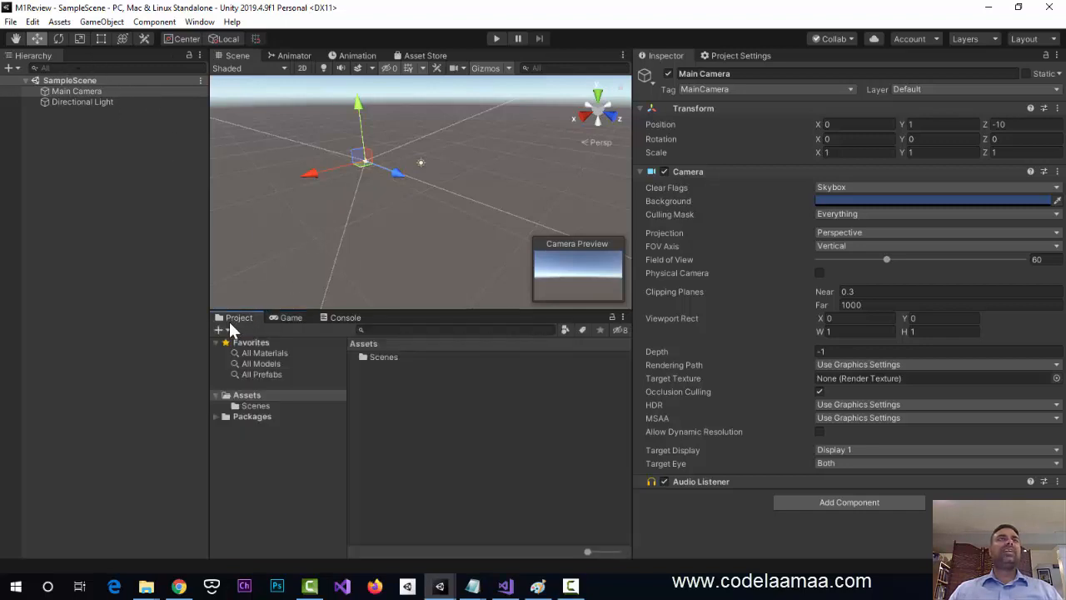
left_click(199, 22)
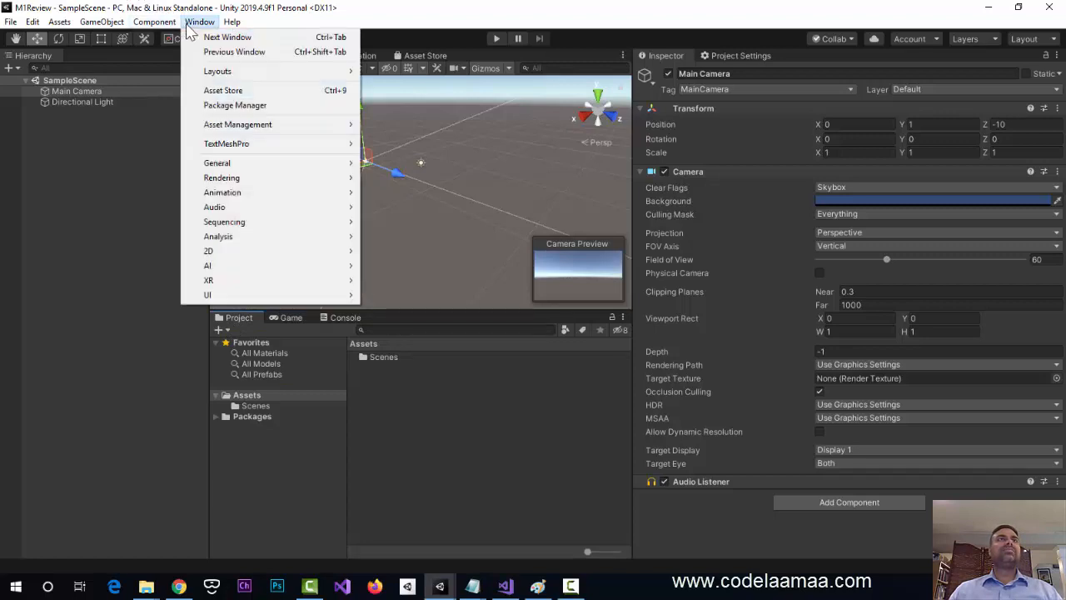
left_click(195, 23)
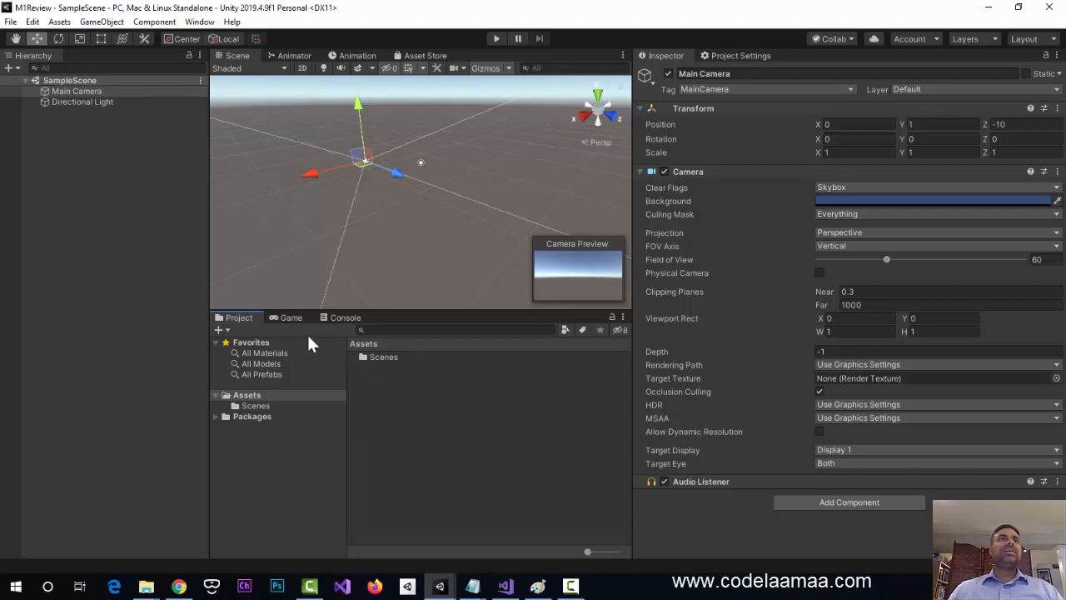
left_click(341, 318)
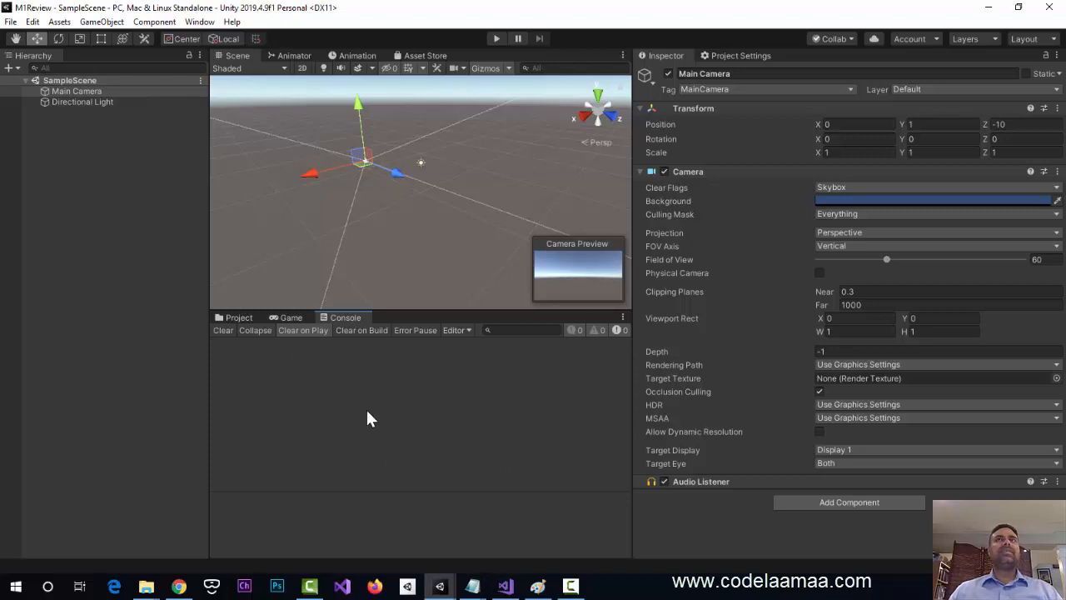
- Examine the component properties of the Main Camera and Directional Light, and bring up the Project Settings
left_click(85, 91)
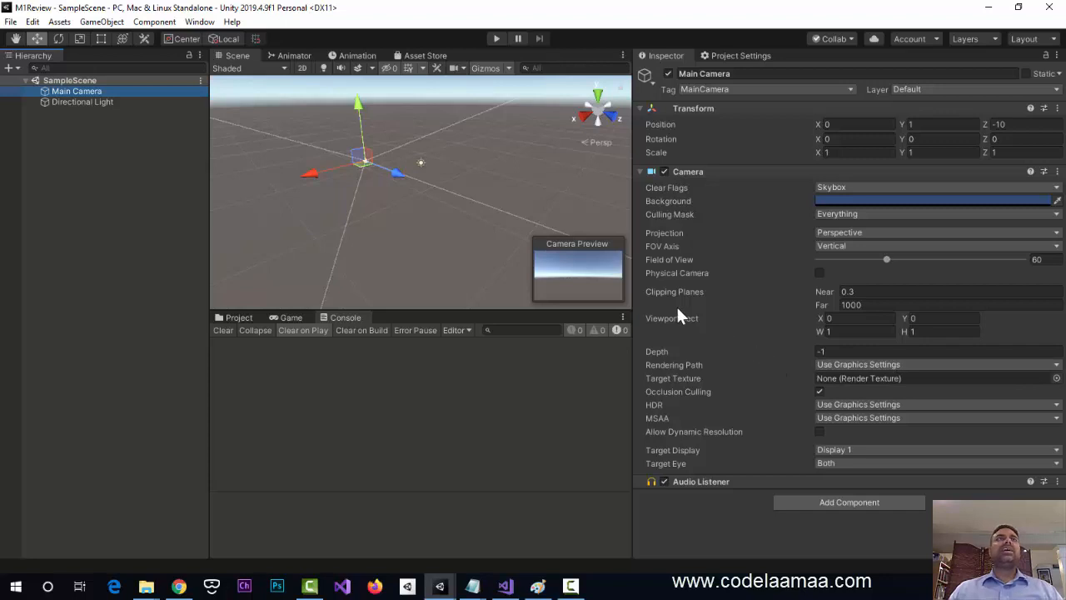
left_click(82, 101)
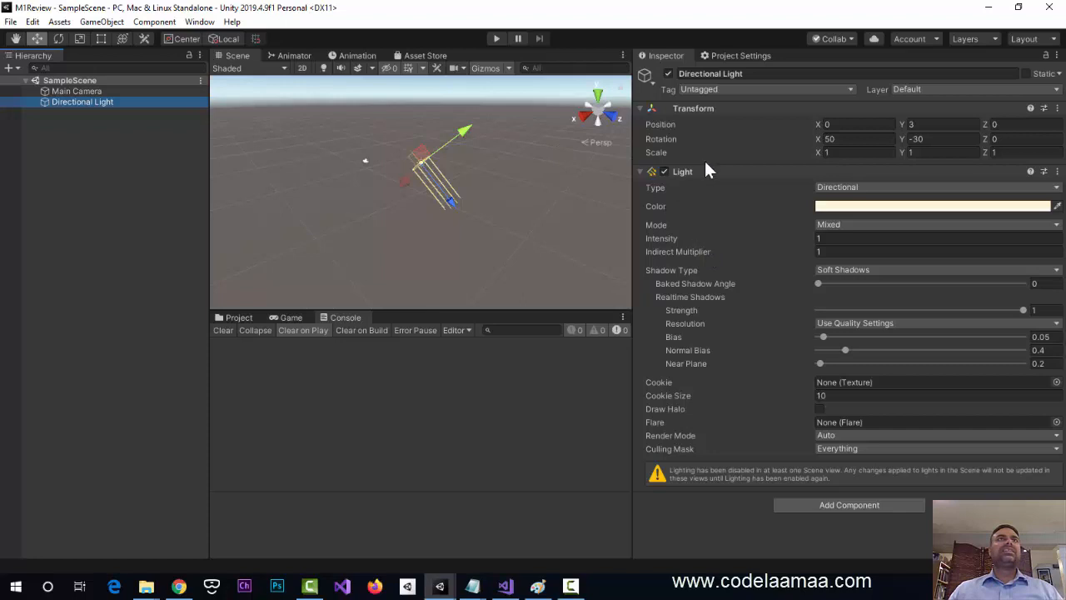
left_click(723, 57)
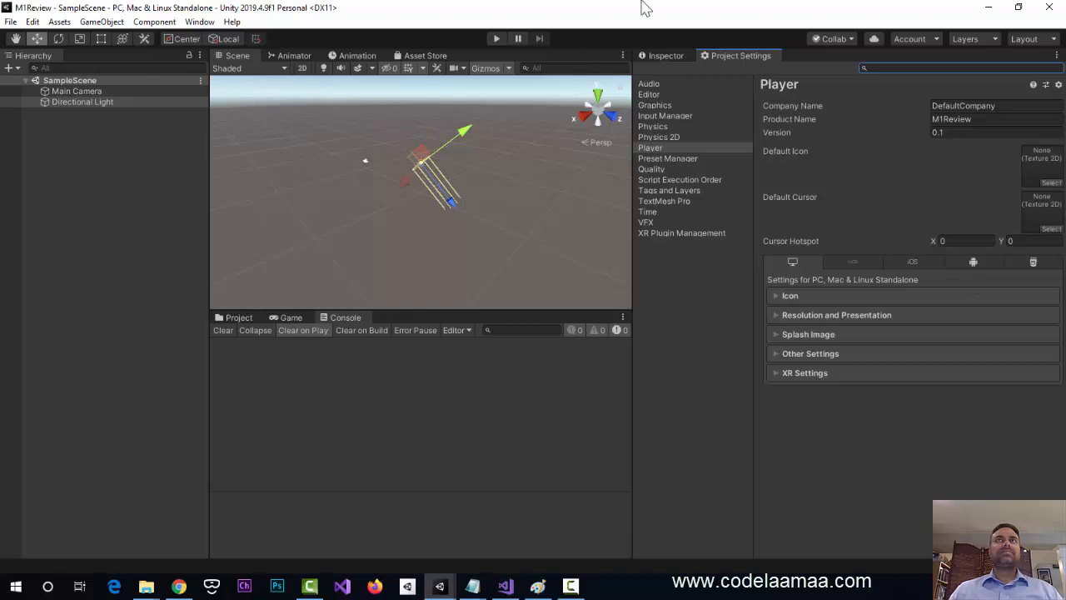
- Return to the Directional Light's component properties and look over the Animator and Animation views
left_click(658, 53)
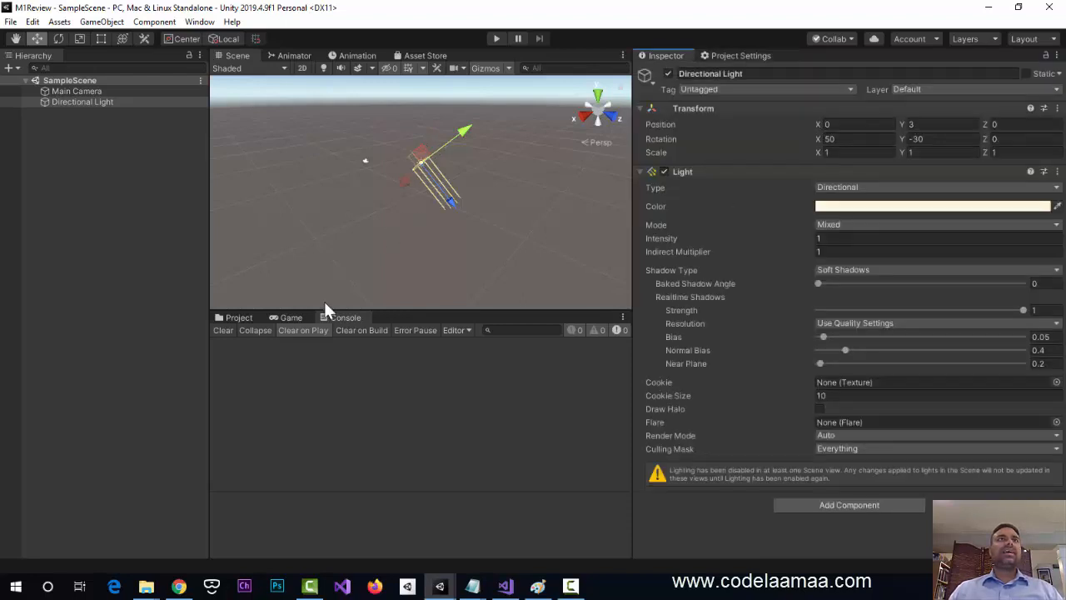
left_click(294, 55)
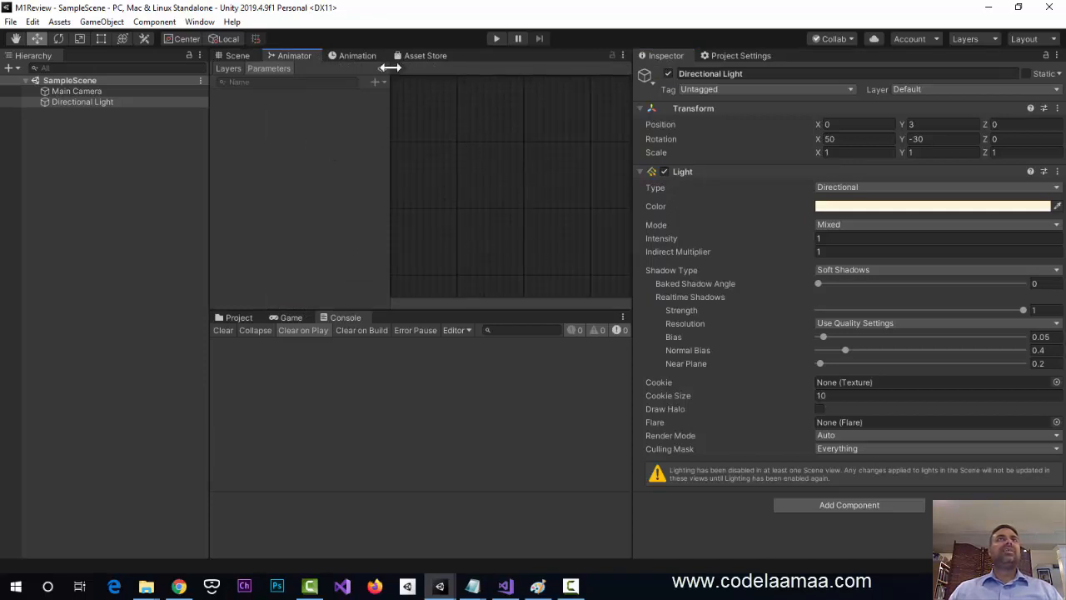
left_click(357, 55)
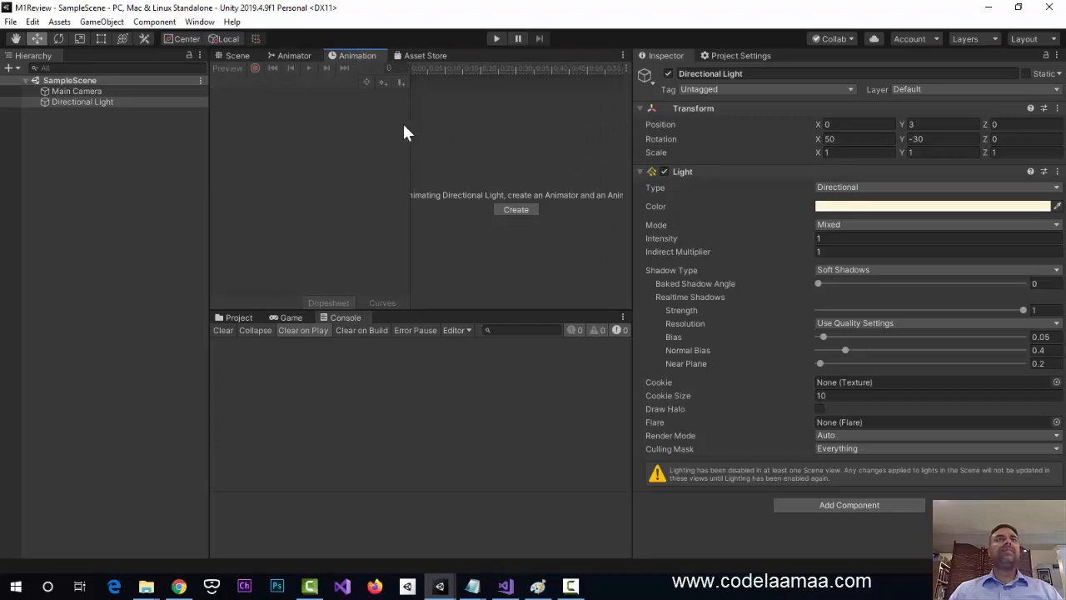
- Search the Asset Store for "micro kart" and open the Karting Microgame asset page
left_click(415, 55)
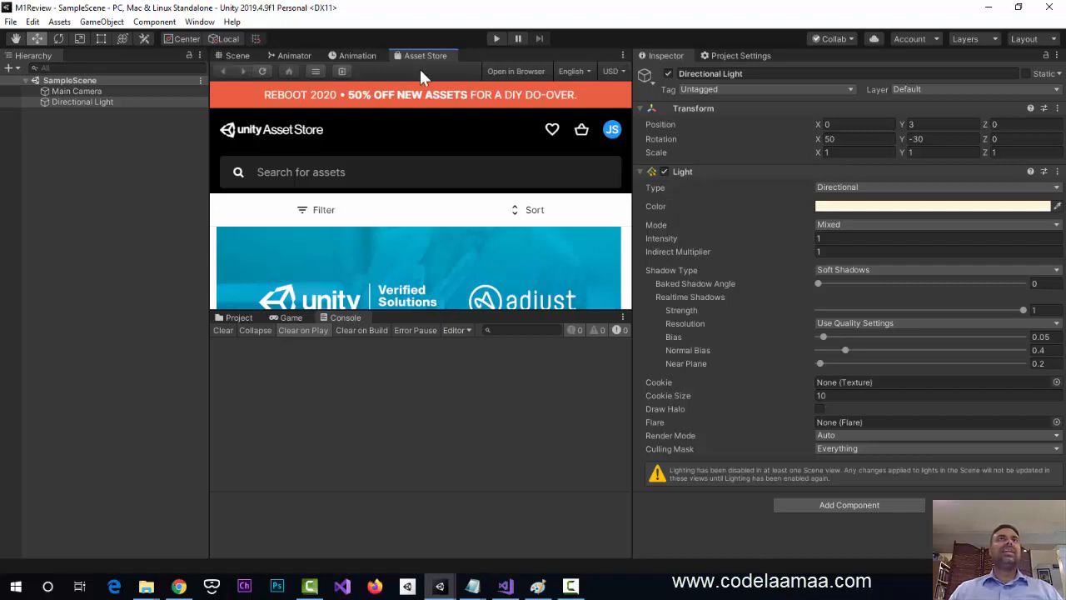
left_click(421, 176)
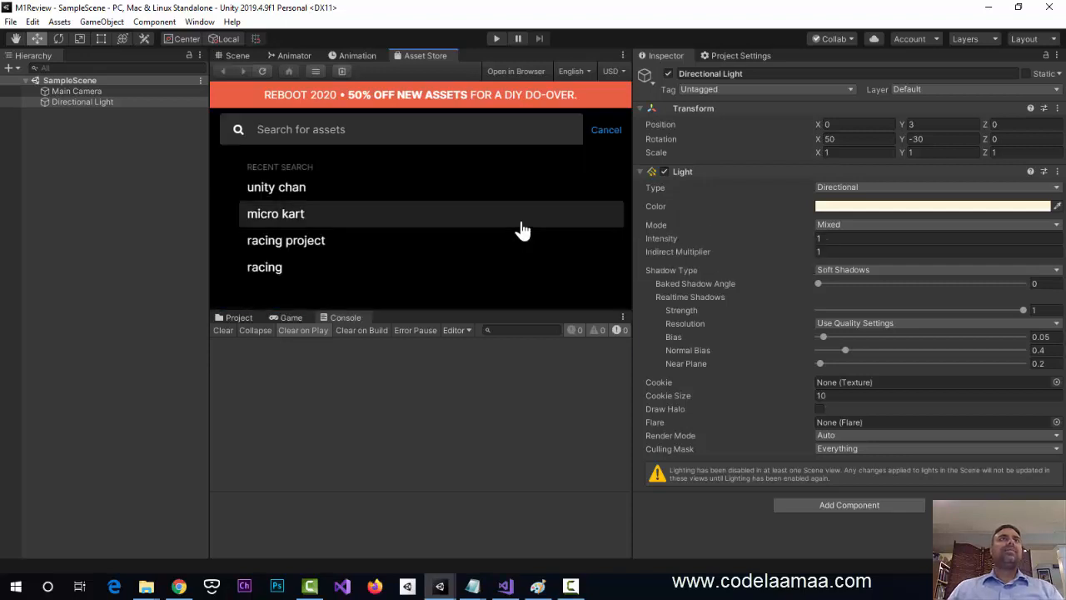
type("micr")
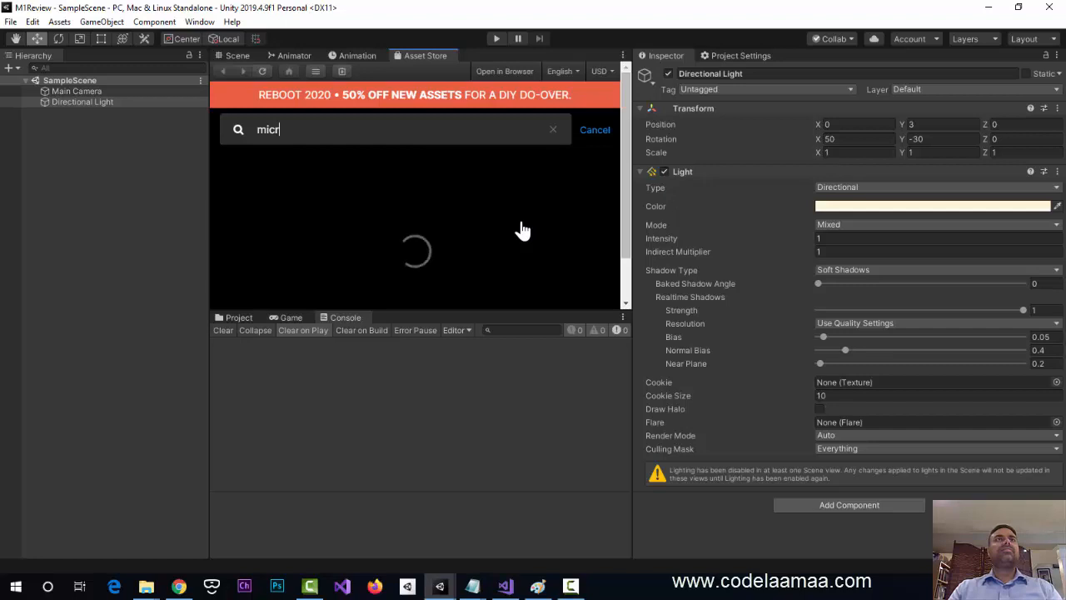
type("o ca")
key("BackSpace")
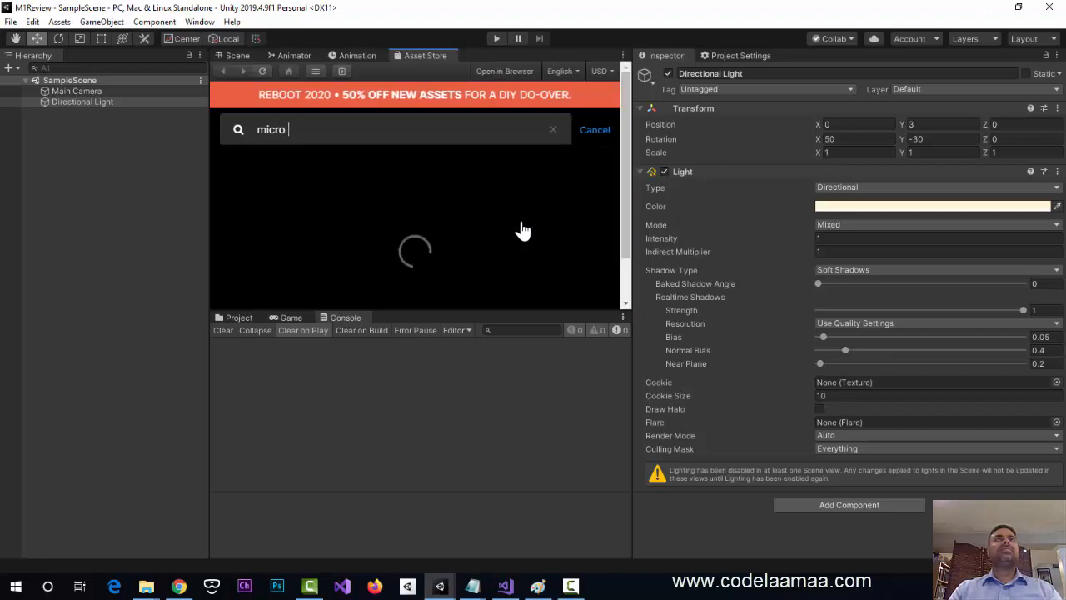
key("BackSpace")
type("kart")
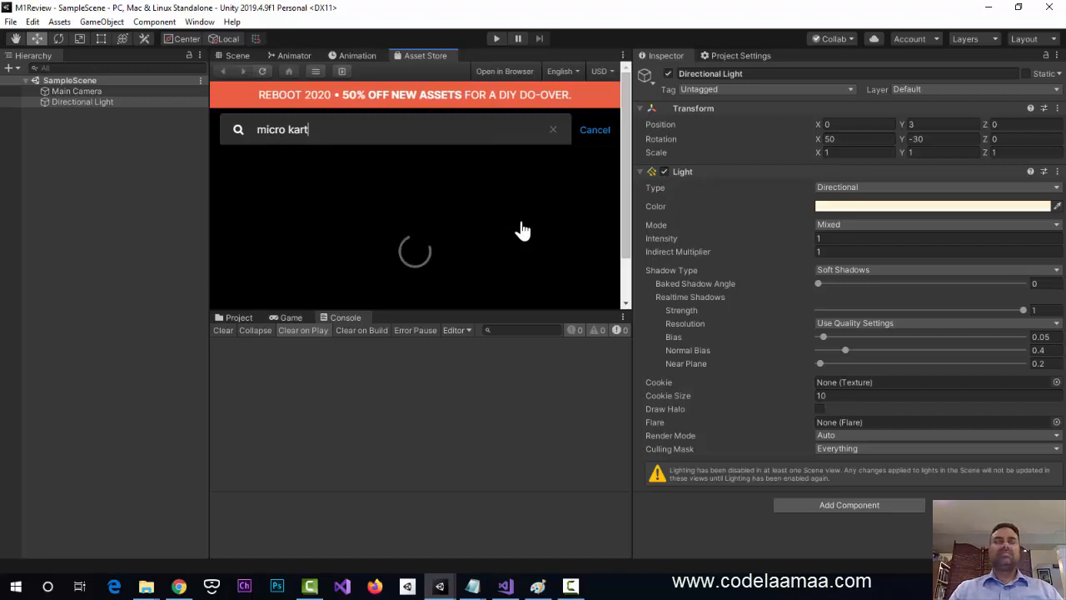
left_click(522, 230)
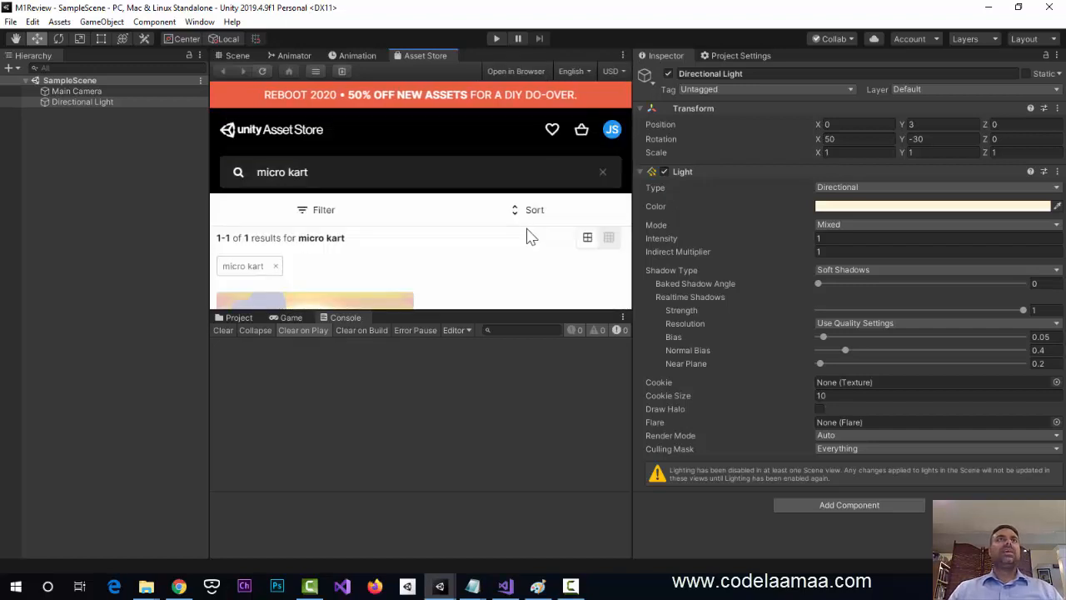
scroll(564, 265, "down", 5)
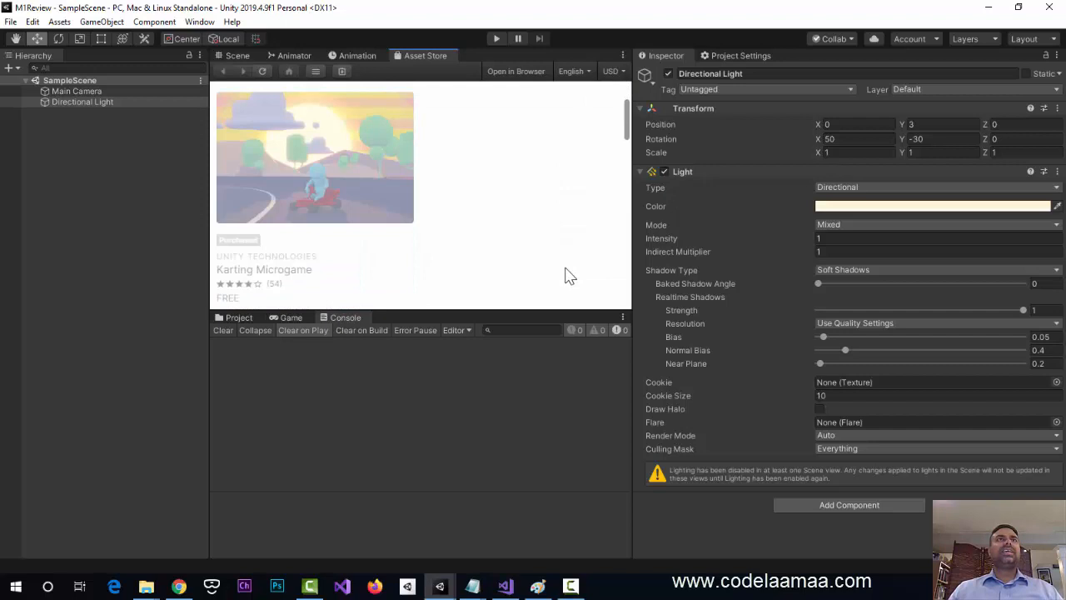
mouse_move(247, 278)
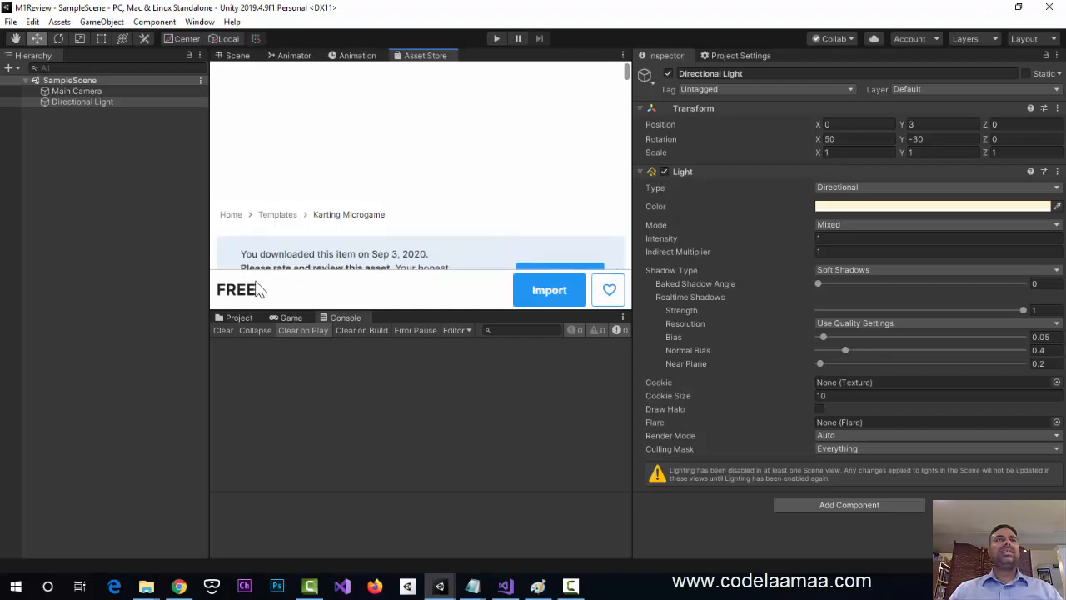
- Examine the Karting Microgame page, including its reviews, preview images, license details and related assets
left_click(518, 301)
scroll(509, 219, "down", 5)
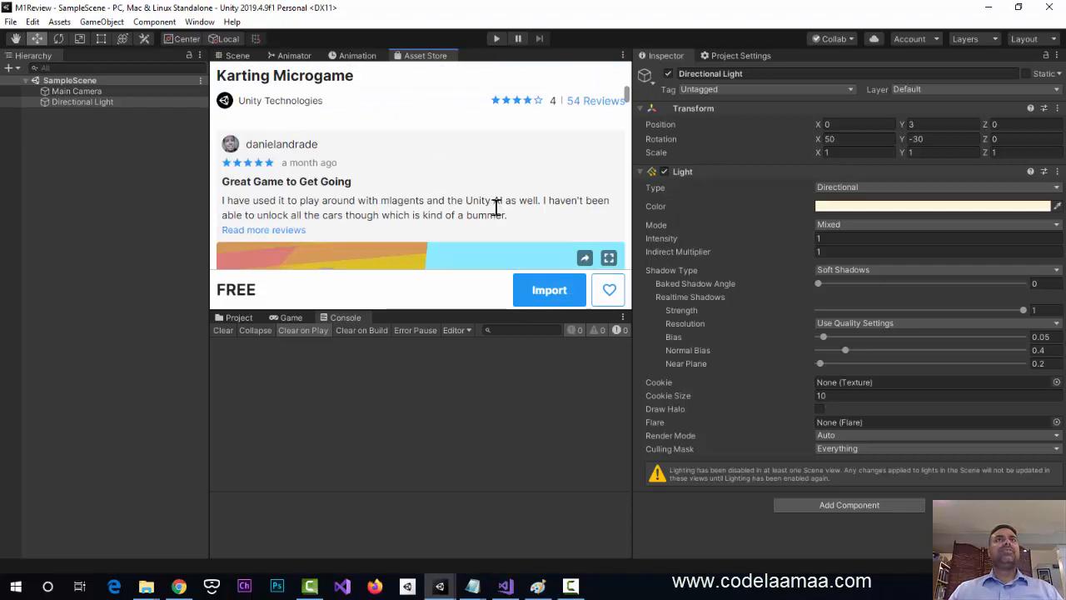
scroll(499, 200, "down", 3)
scroll(499, 200, "up", 3)
scroll(499, 200, "down", 3)
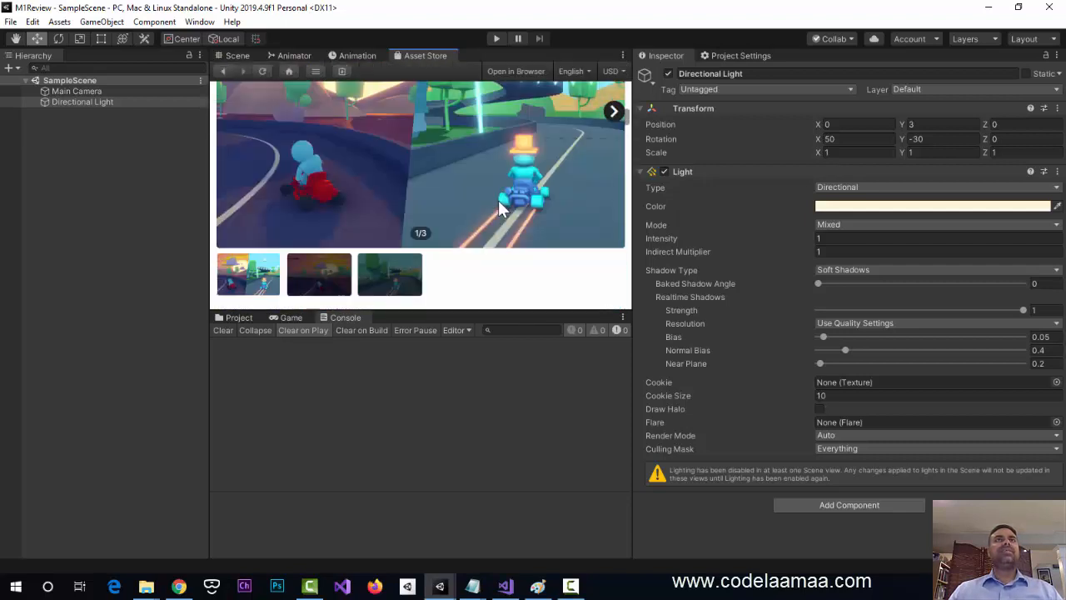
scroll(497, 205, "down", 1)
scroll(500, 215, "down", 3)
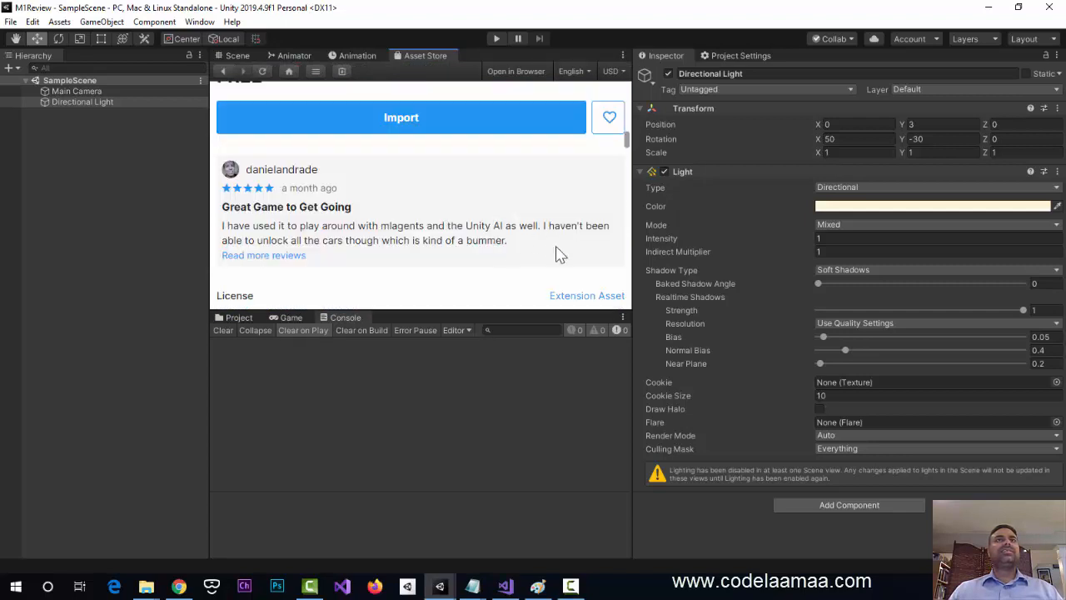
scroll(549, 243, "down", 3)
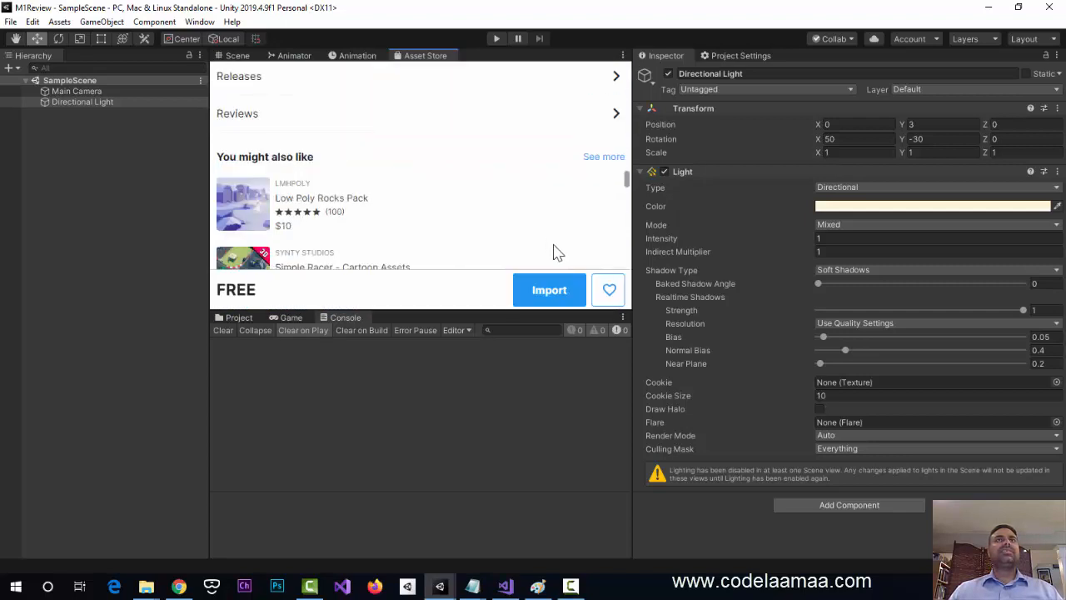
- Import the Karting Microgame as a complete project, accepting the settings overwrite and installing or upgrading its Package Manager dependencies
left_click(550, 293)
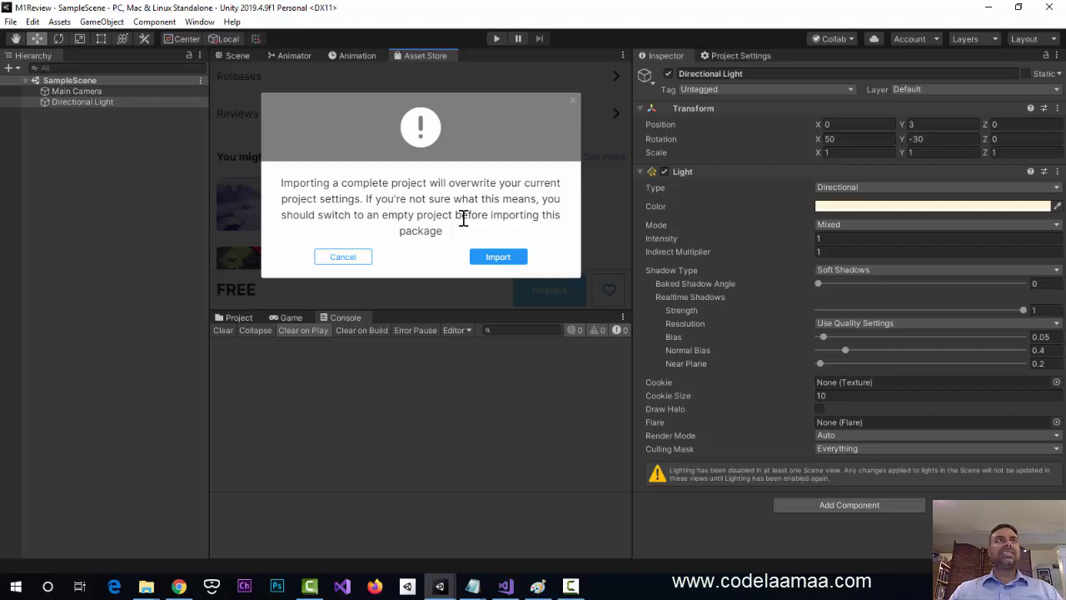
left_click(509, 263)
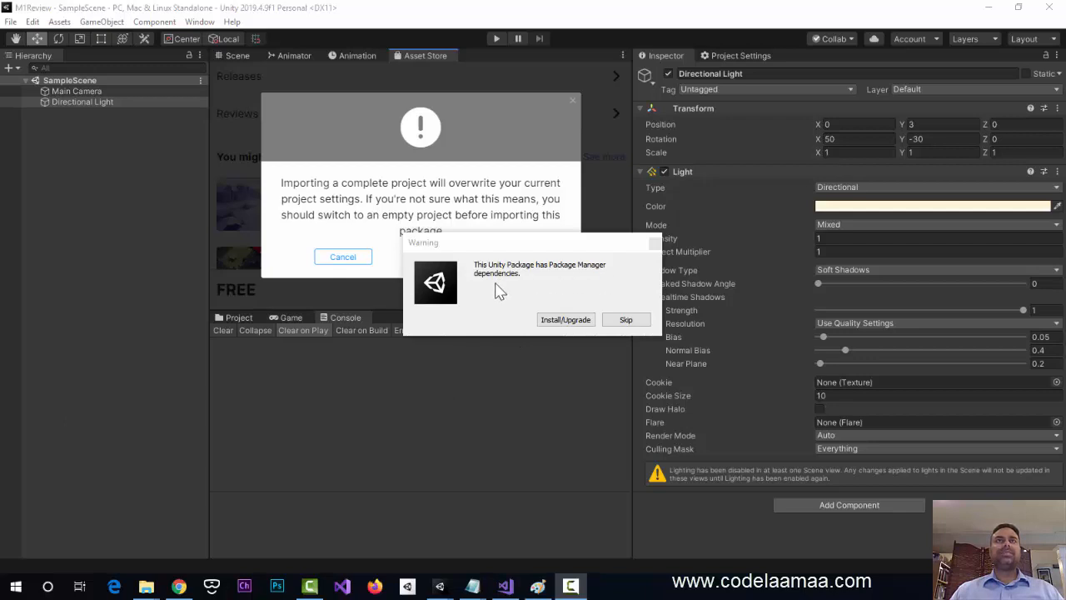
left_click(567, 321)
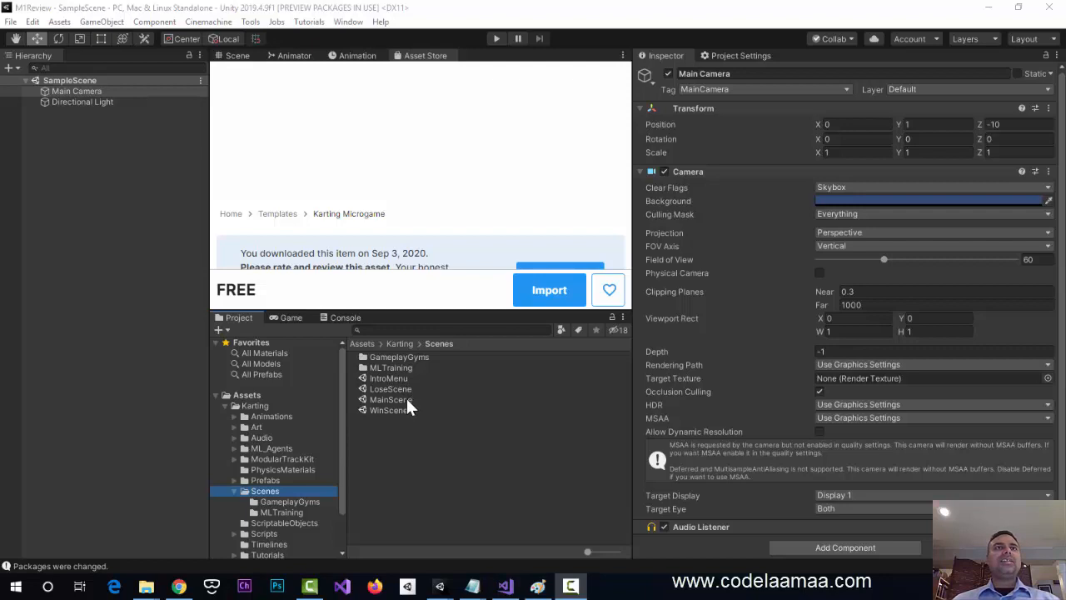
- Open the IntroMenu scene from the Karting Scenes folder and show it in both the Scene and Game views
left_click(390, 381)
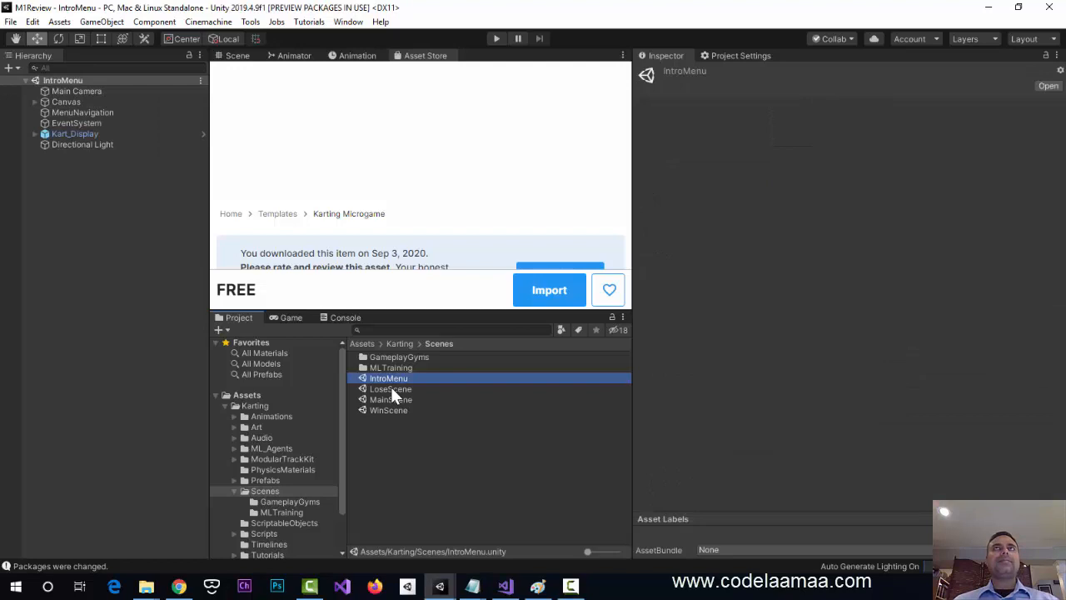
left_click(238, 57)
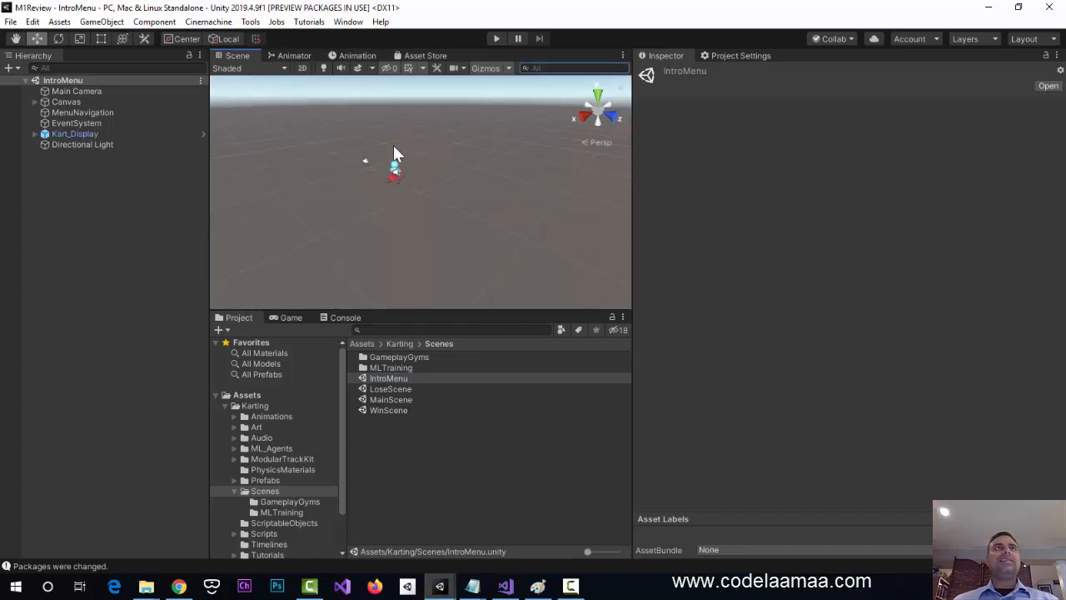
left_click(283, 317)
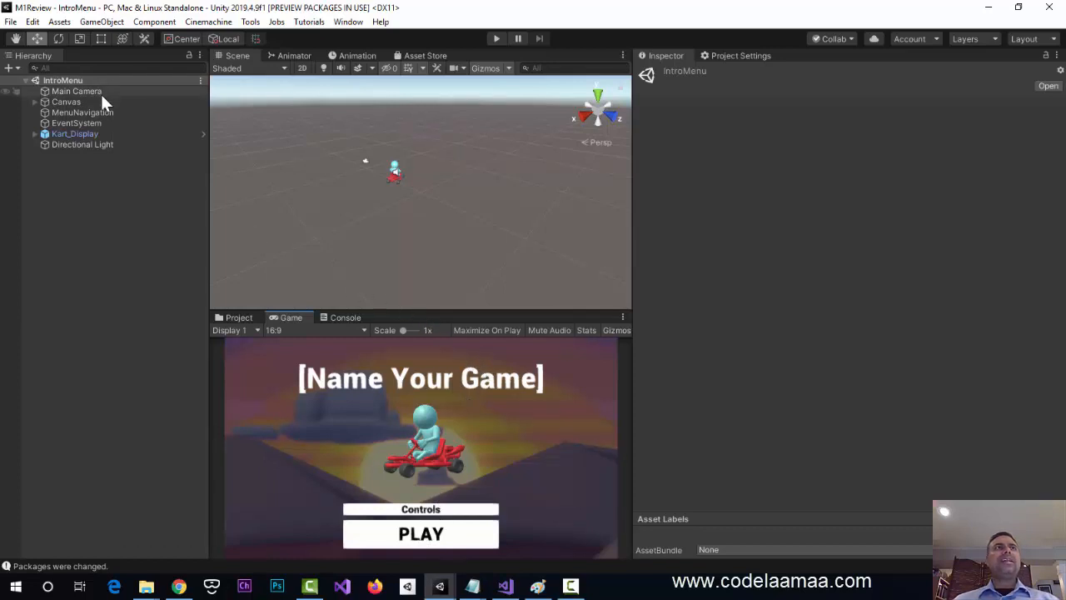
- Examine the components of the Main Camera and Canvas, expand the Canvas children and frame the Canvas in the Scene view
left_click(72, 92)
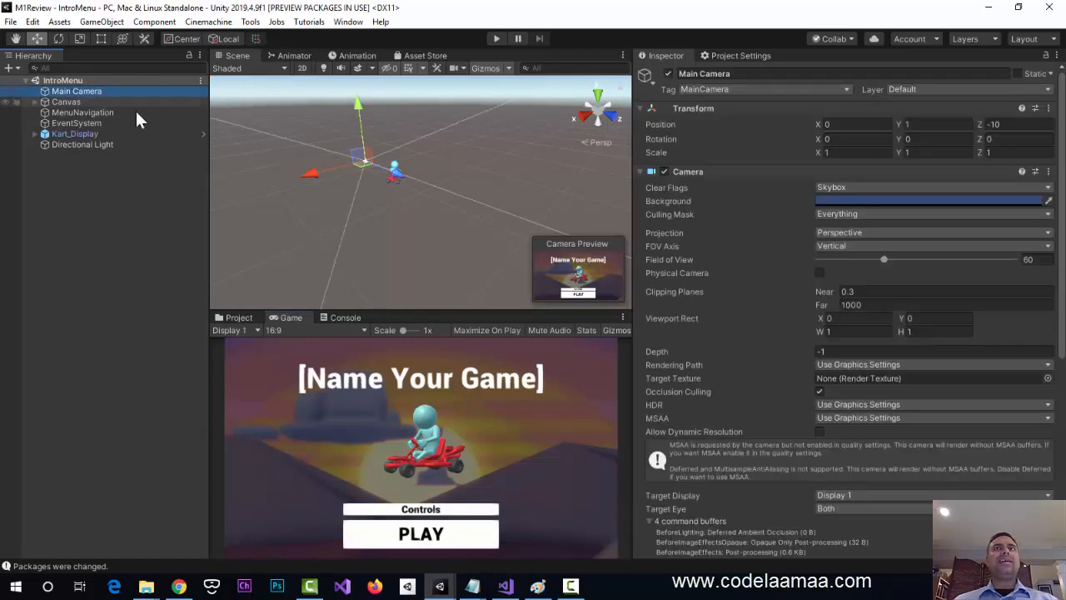
scroll(853, 376, "down", 5)
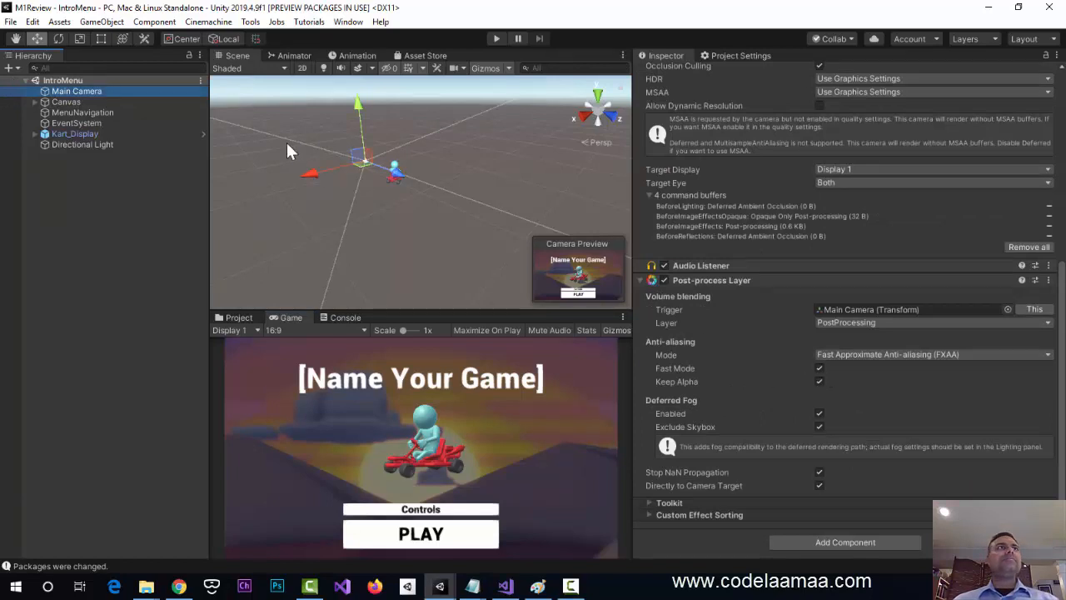
left_click(96, 101)
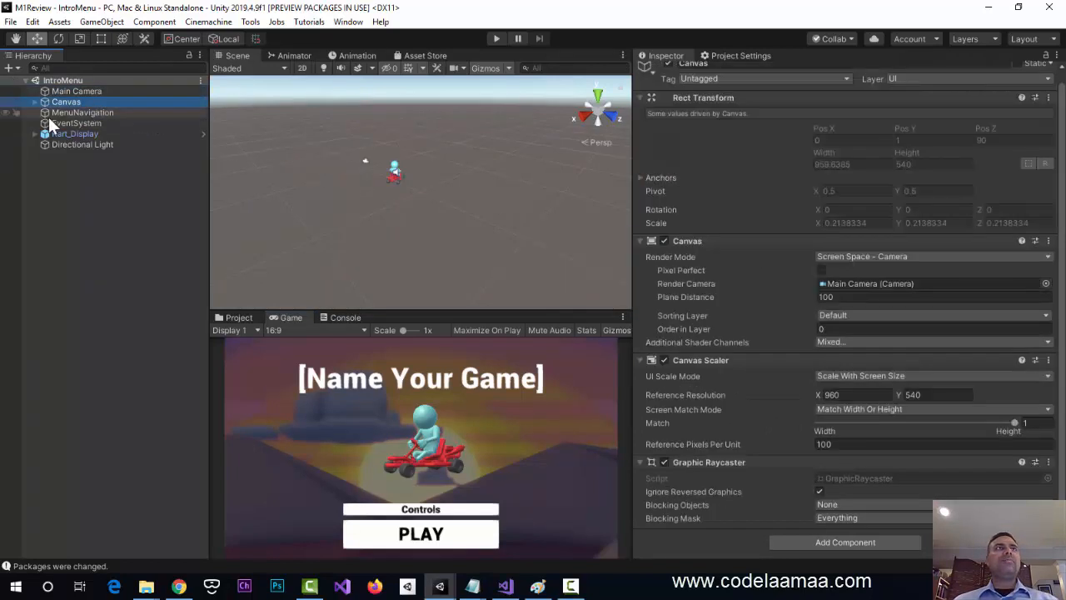
left_click(34, 101)
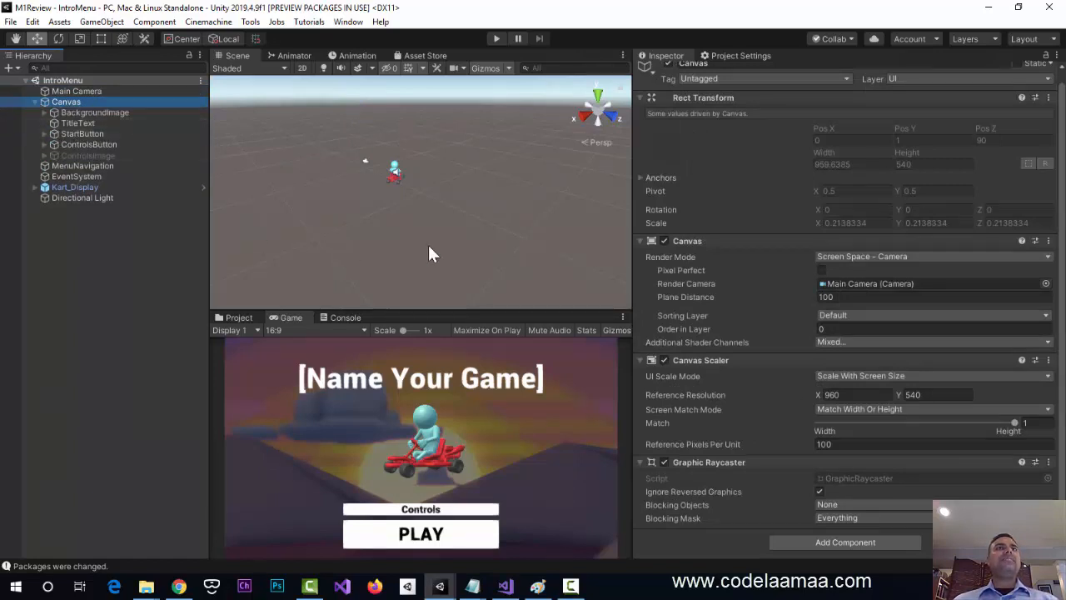
double_click(57, 101)
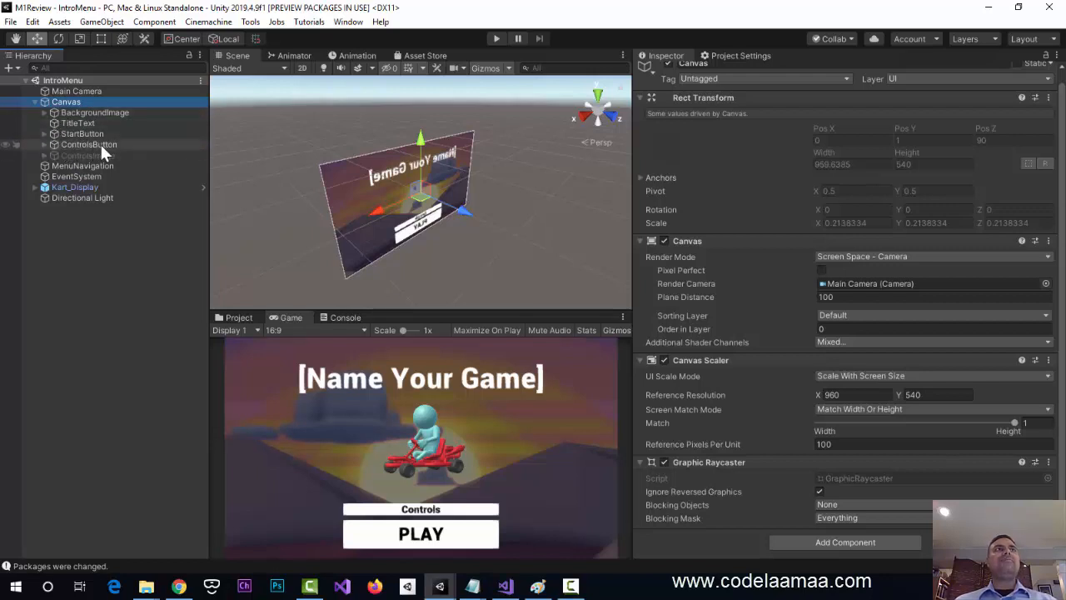
- Inspect the MenuNavigation and EventSystem objects and frame each of them in the Scene view
left_click(51, 164)
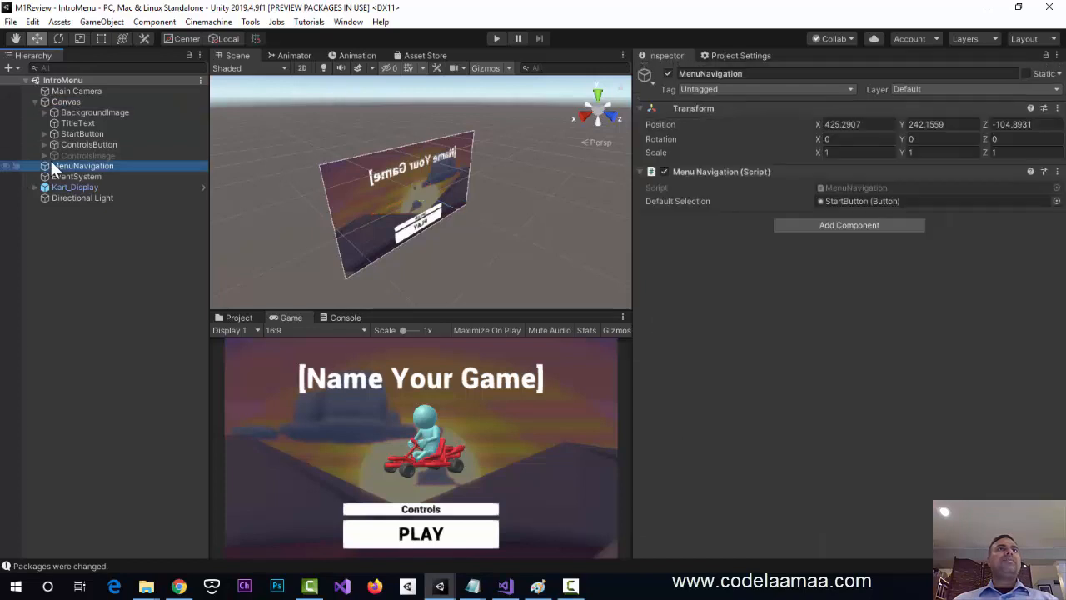
double_click(51, 164)
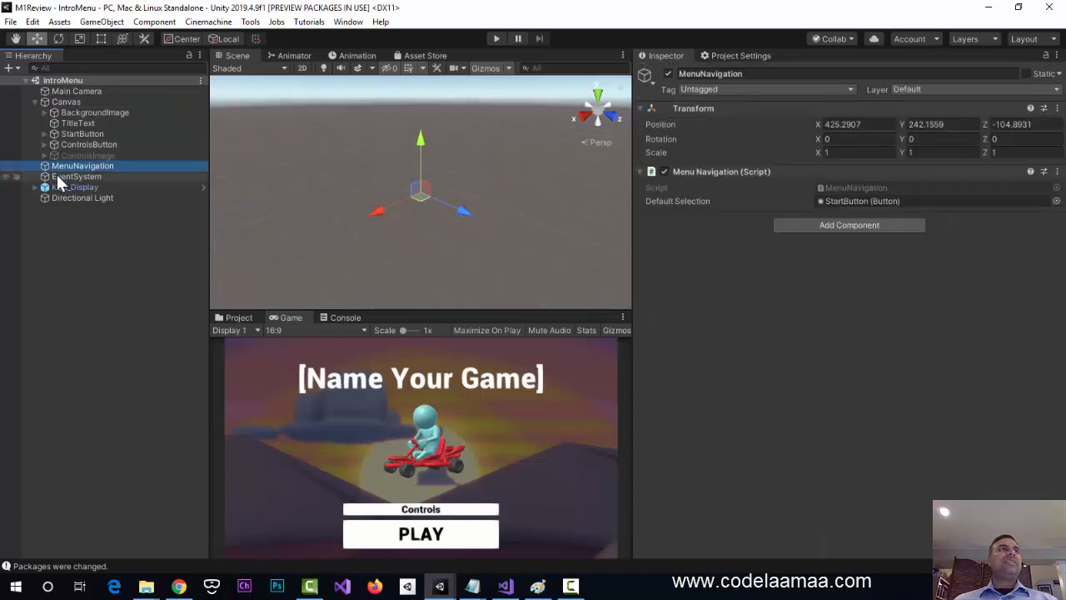
double_click(57, 176)
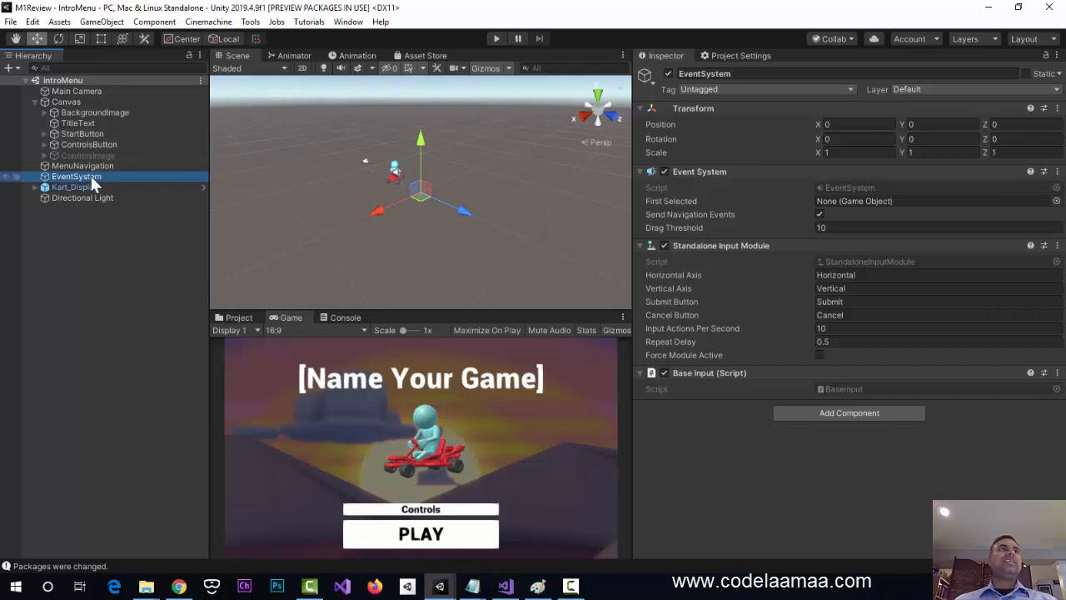
- Examine Kart_Display and its KartWheels child up close, collapse Kart_Display and return to the project's Scenes folder
left_click(35, 188)
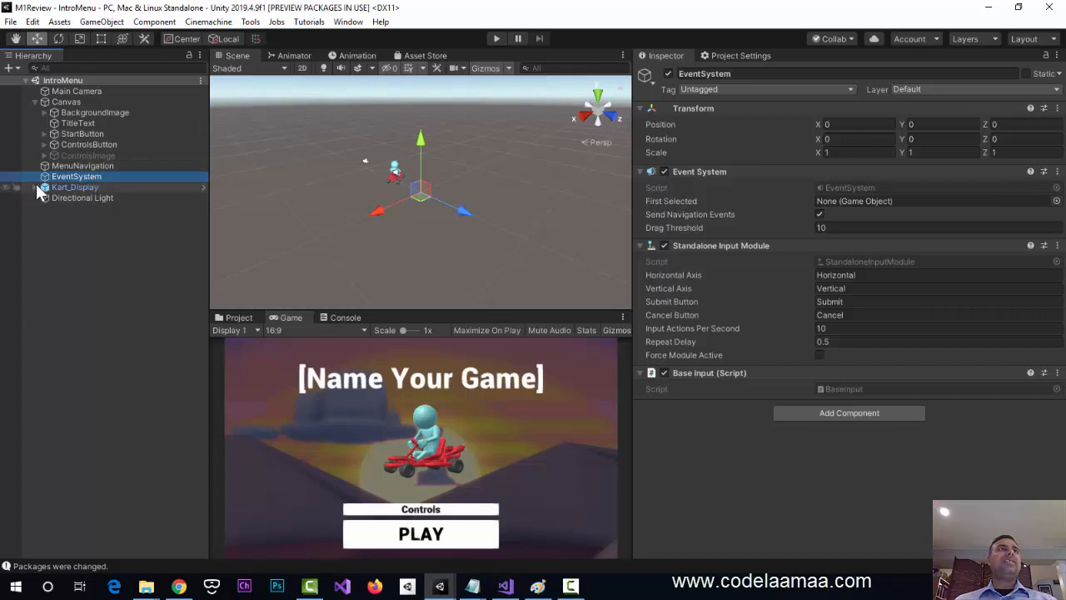
double_click(60, 188)
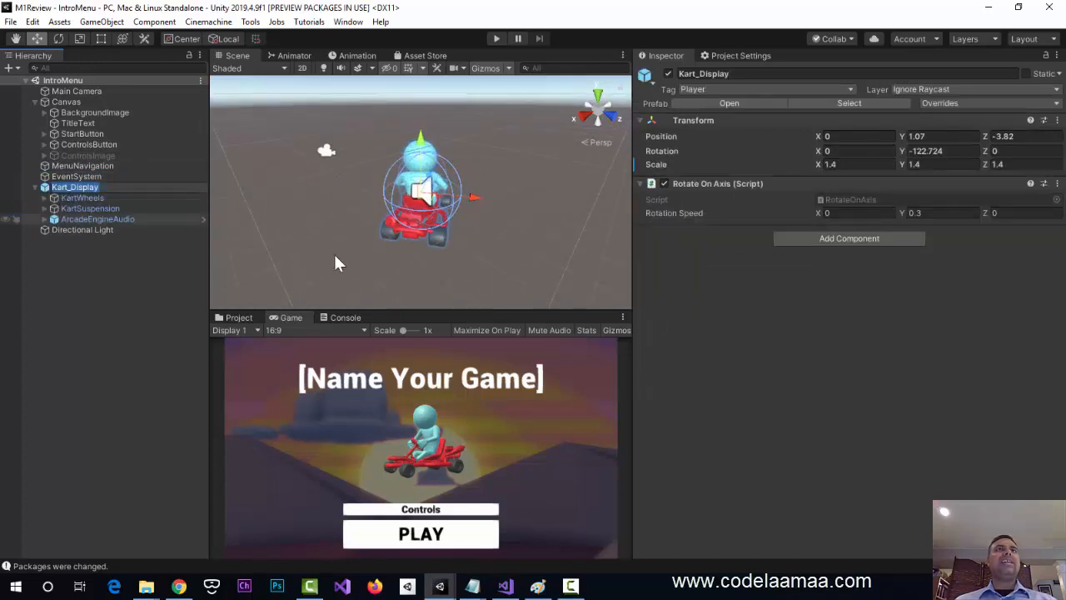
double_click(72, 198)
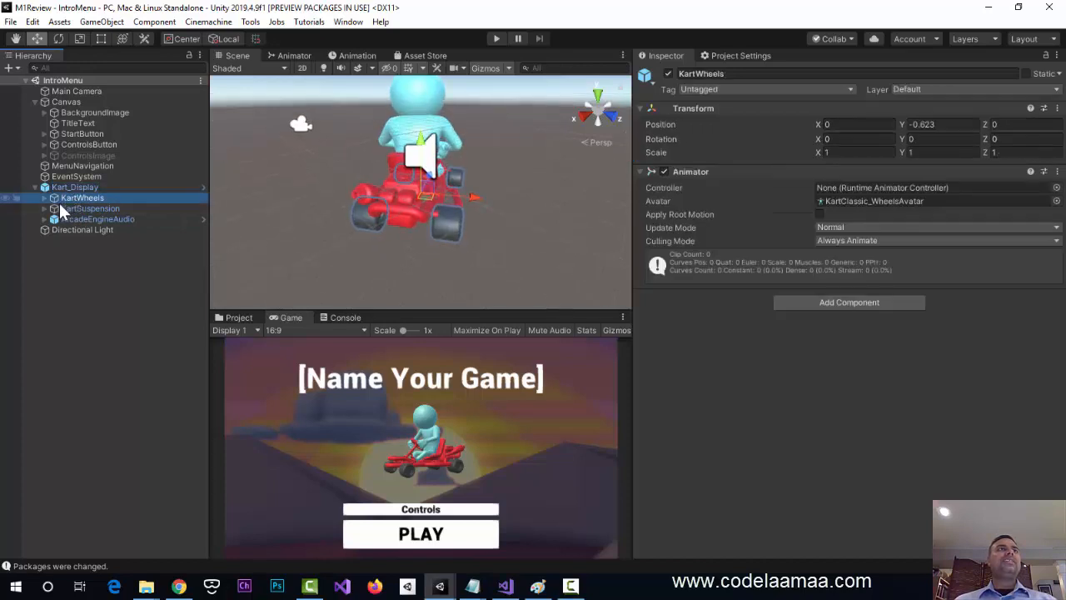
left_click(37, 185)
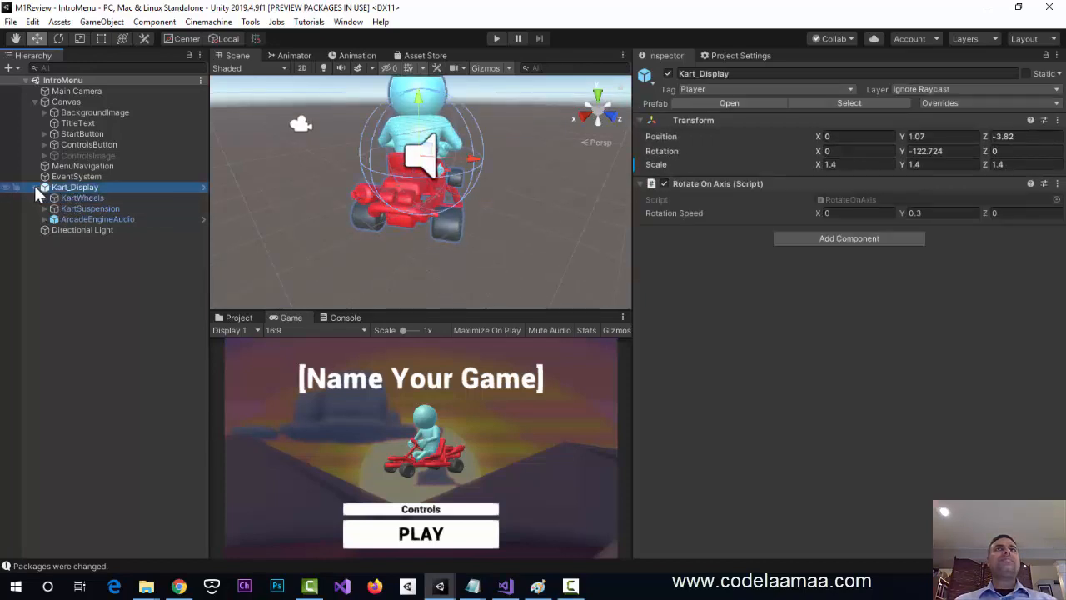
left_click(34, 187)
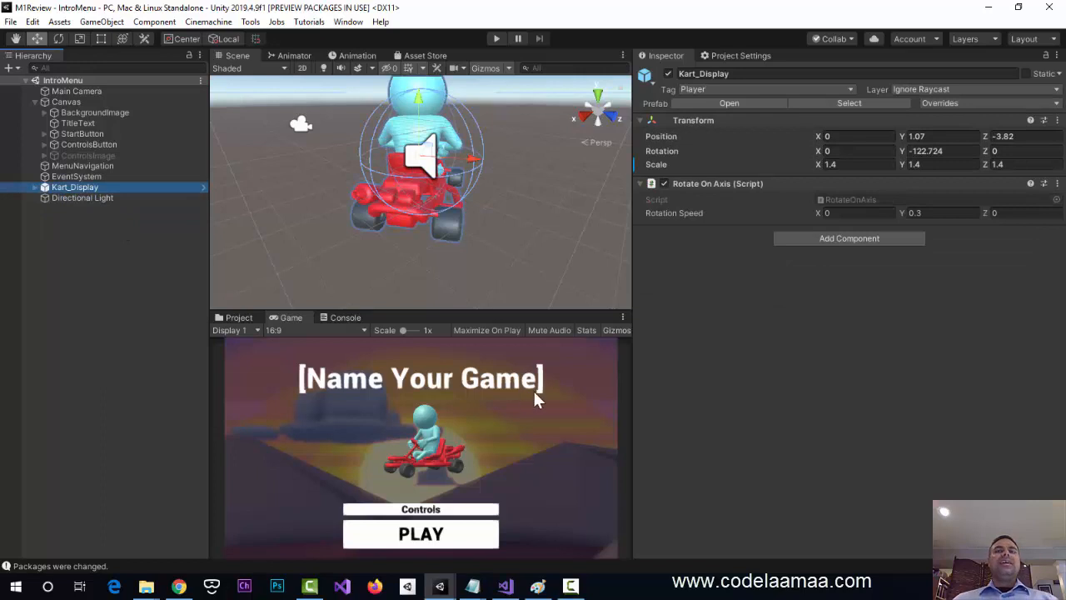
left_click(238, 318)
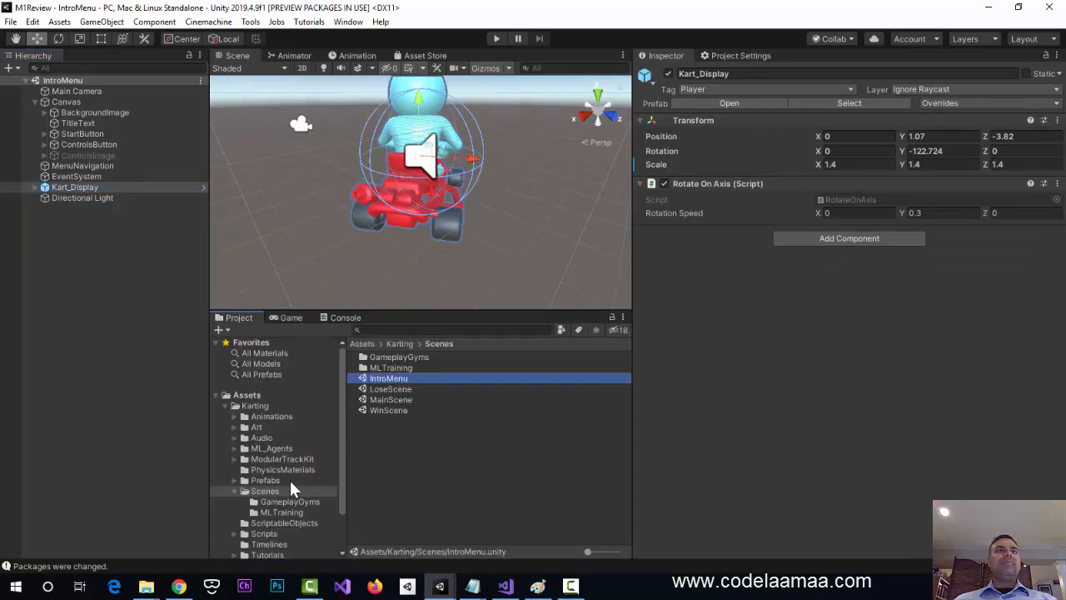
- Browse the Karting Scripts folder, check the project's root Scenes folder, and return to the Karting Scenes folder
scroll(291, 485, "down", 2)
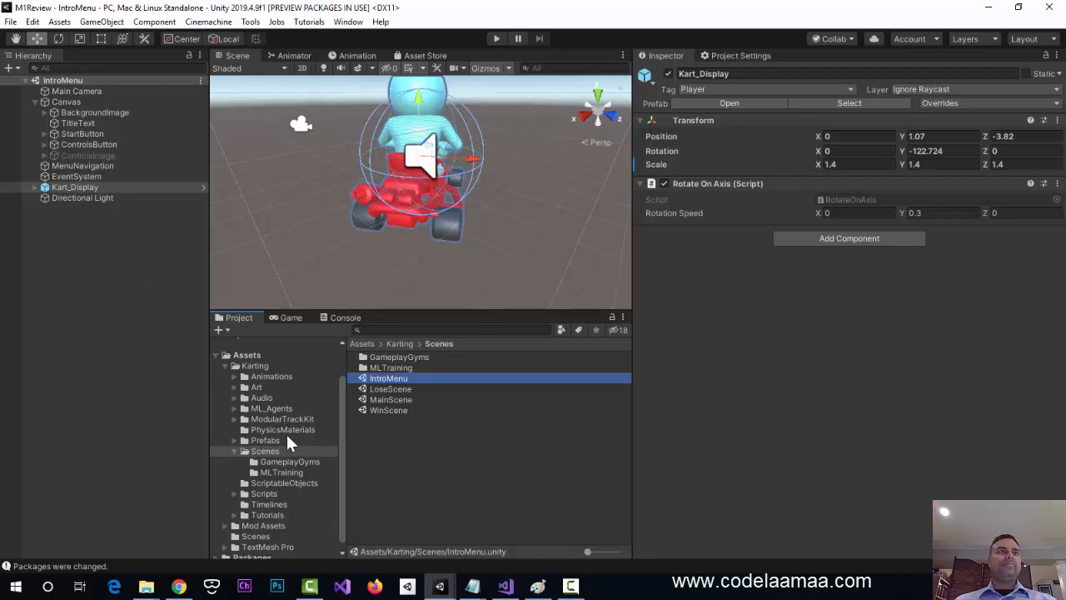
left_click(243, 493)
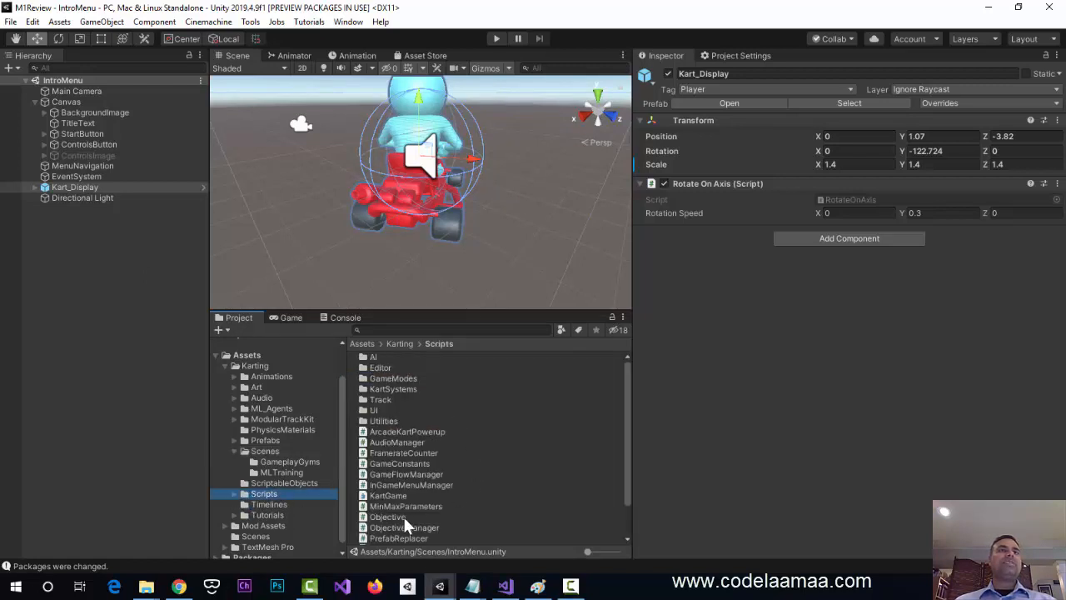
scroll(480, 517, "down", 3)
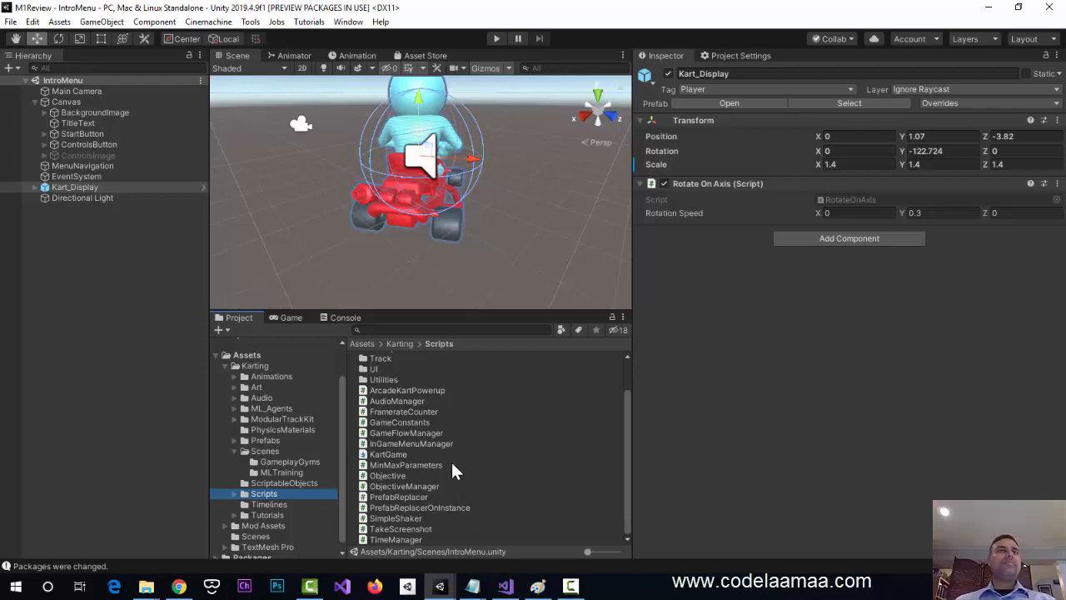
scroll(453, 472, "up", 2)
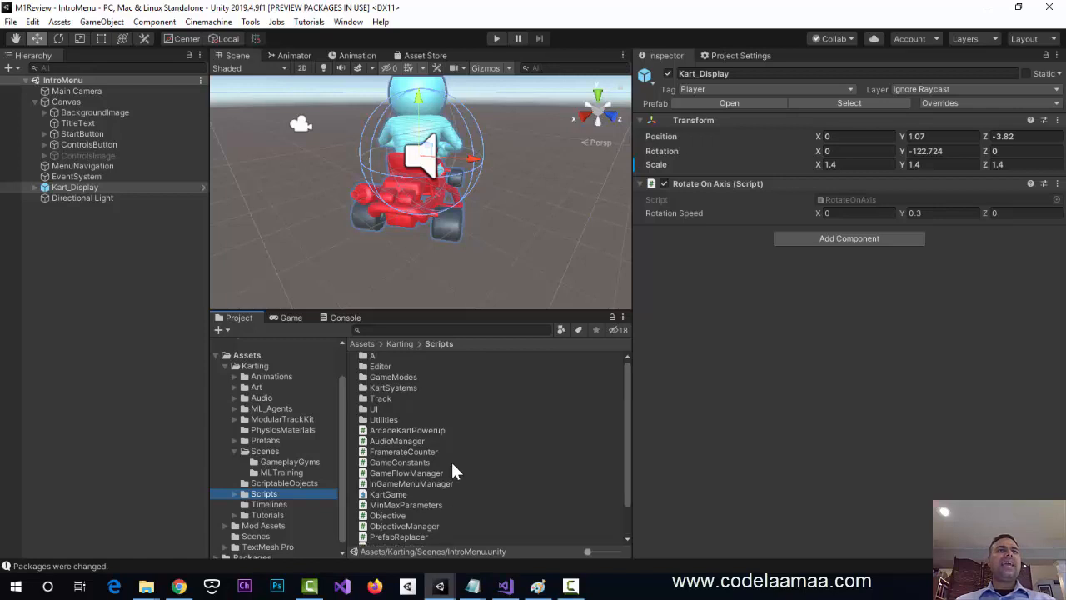
scroll(258, 522, "down", 1)
left_click(253, 529)
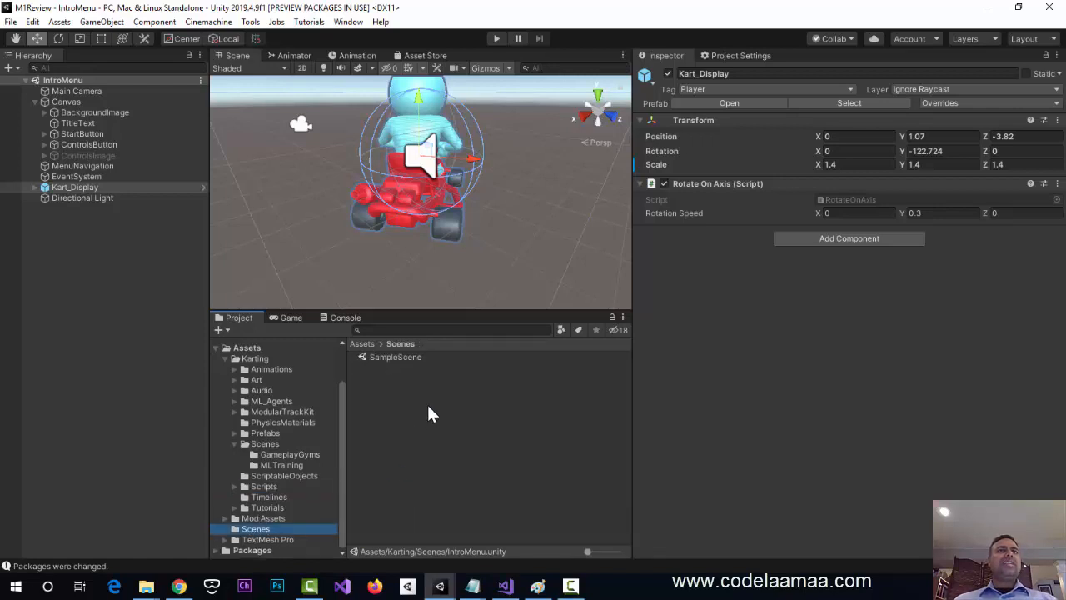
left_click(259, 443)
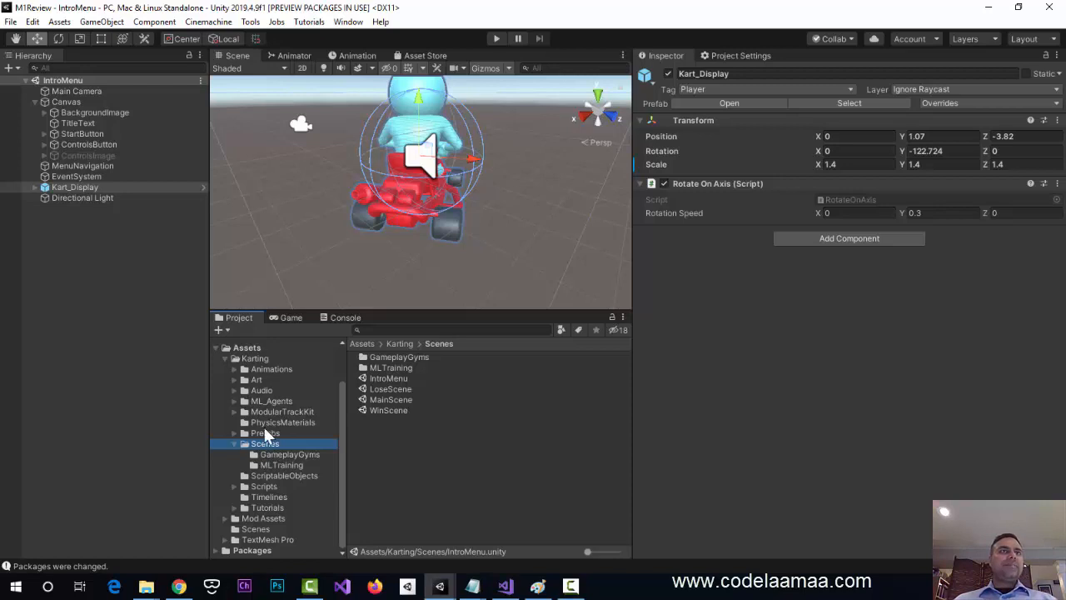
- Expand the Karting Prefabs folder and open its KartClassic subfolder
left_click(235, 433)
left_click(249, 424)
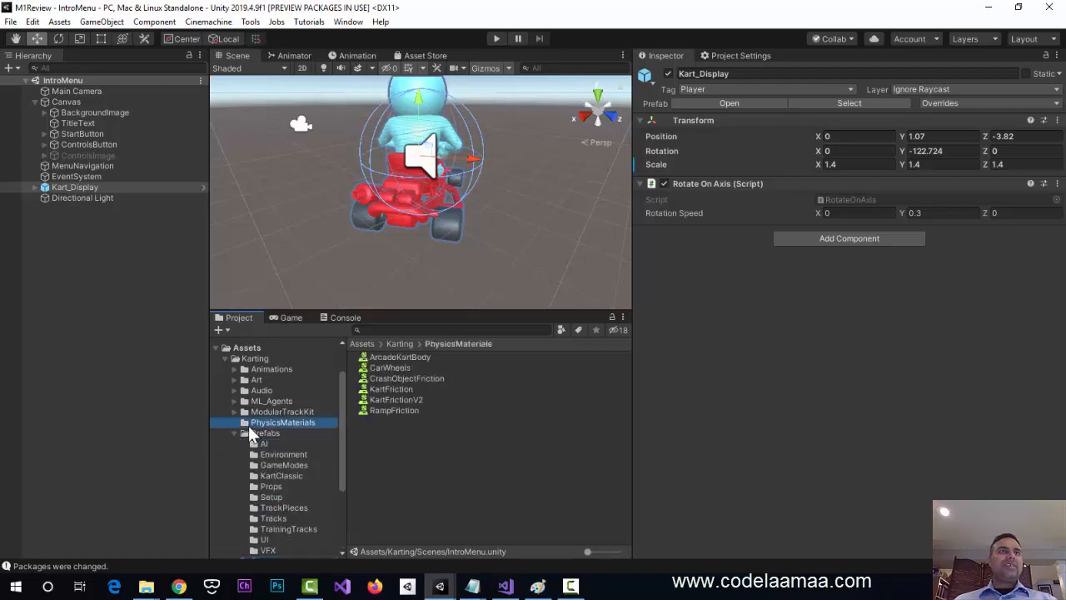
left_click(254, 434)
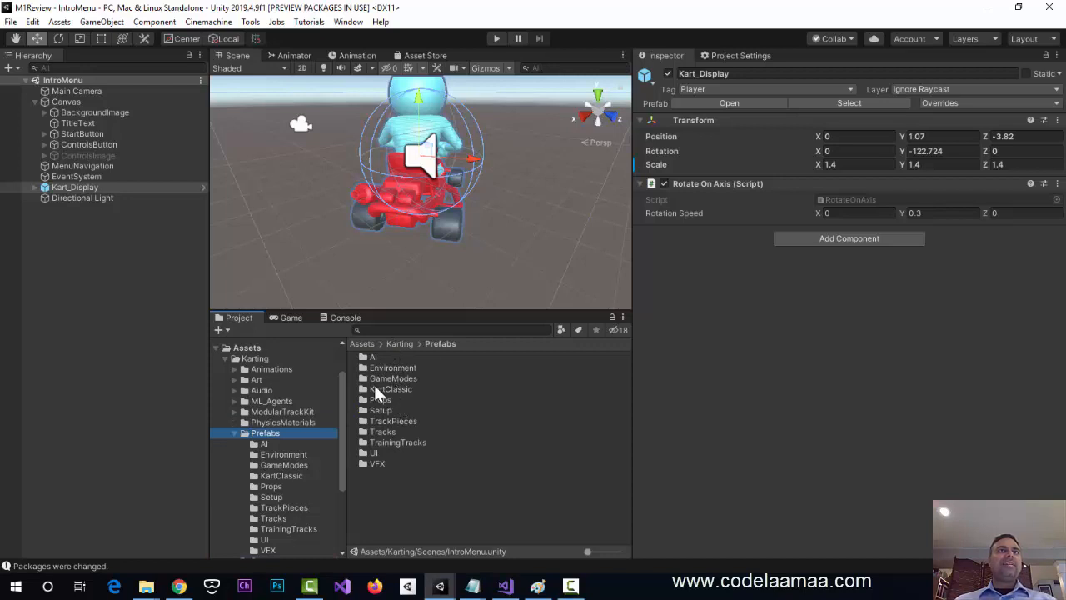
double_click(375, 387)
- Inspect the KartClassic_Display, KartClassic_MLAgent and KartClassic_Player prefabs, reading through the player prefab's script components
left_click(396, 356)
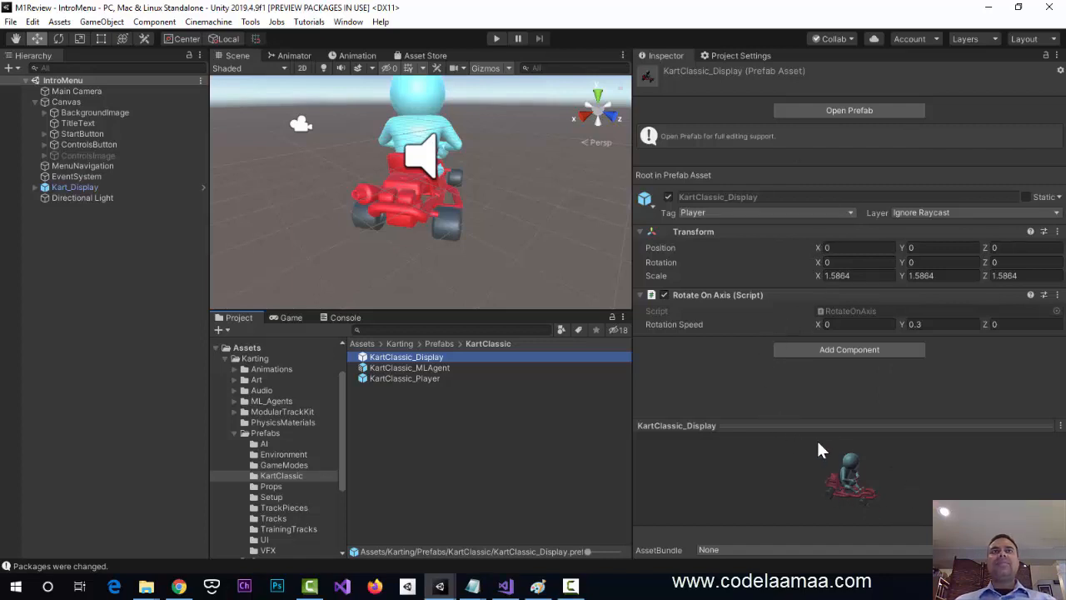
left_click(422, 368)
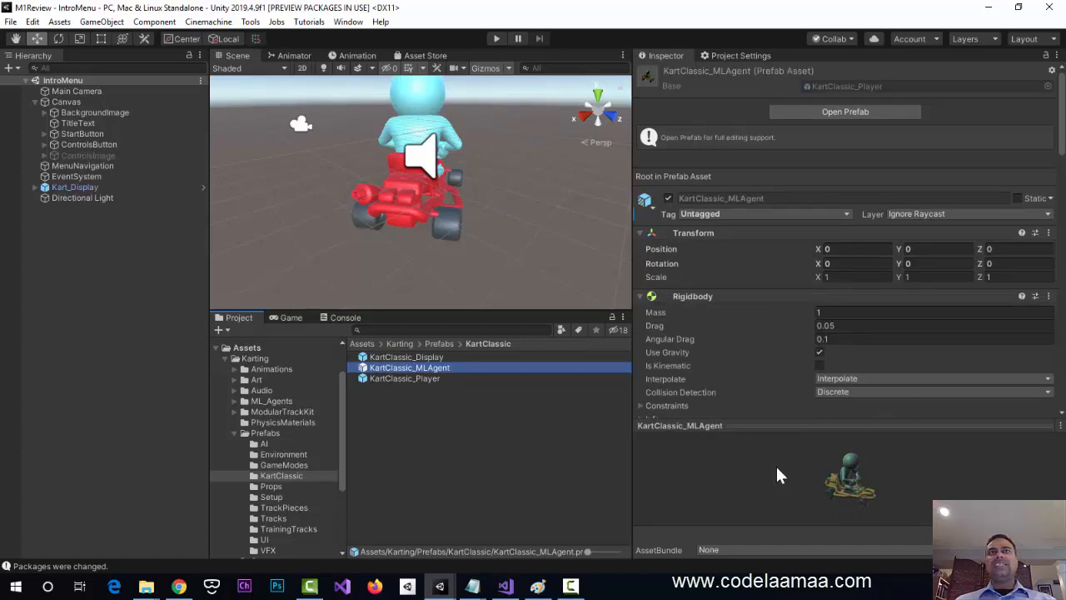
left_click(417, 379)
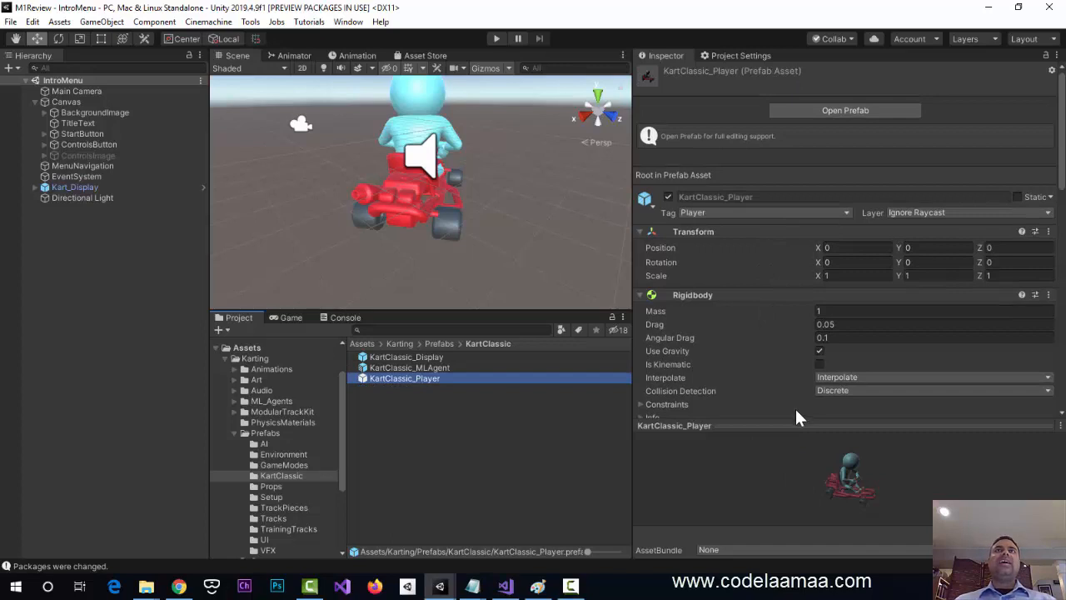
scroll(806, 307, "down", 15)
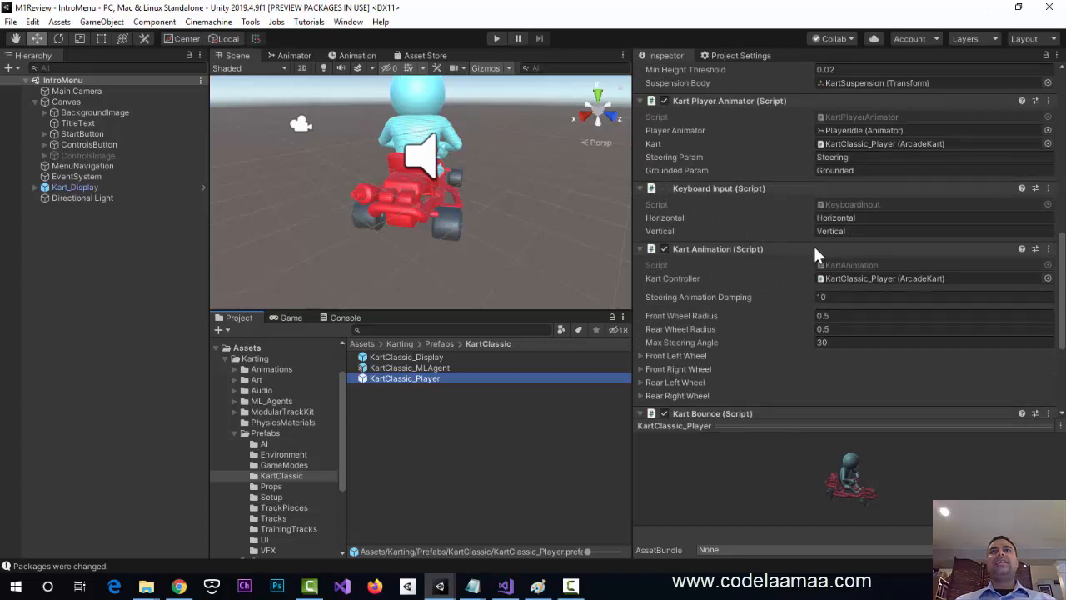
scroll(850, 246, "up", 5)
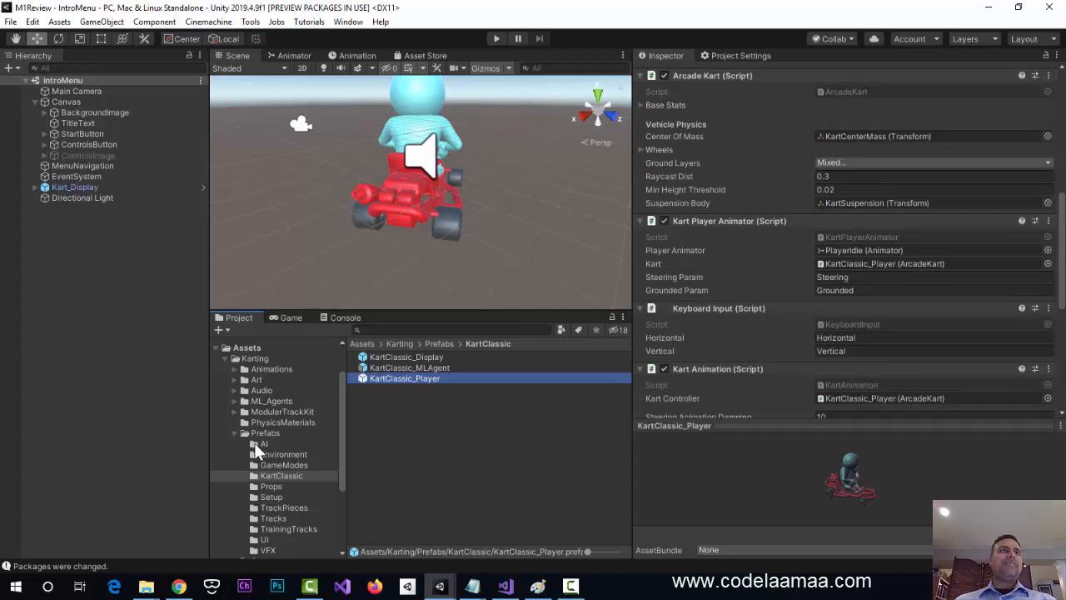
- Find KartController in the Karting Animations Controllers folder and show its state machine in the Animator view
left_click(235, 369)
left_click(251, 367)
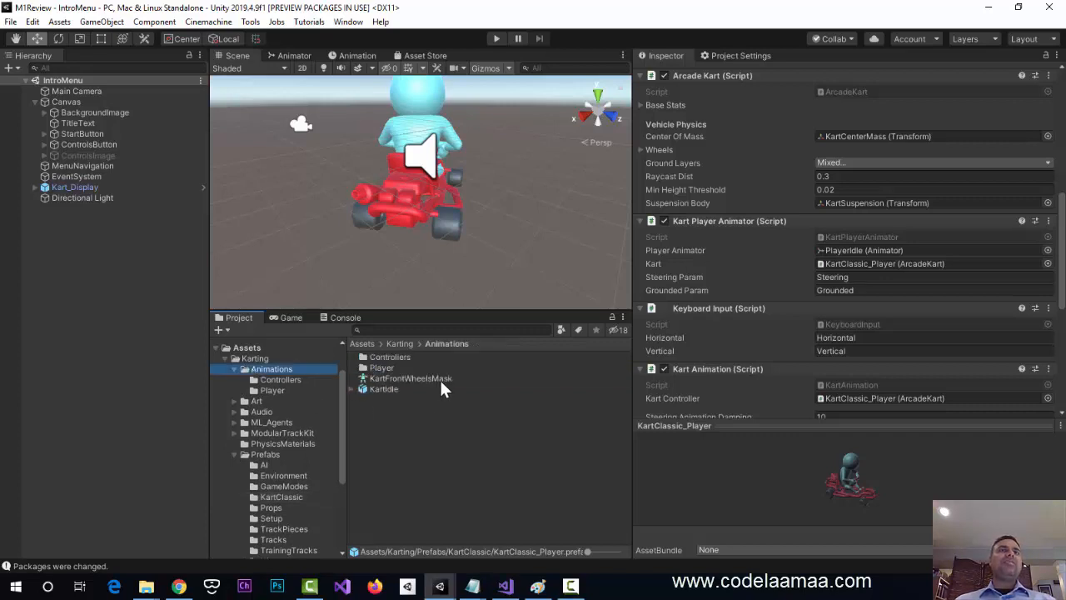
double_click(397, 357)
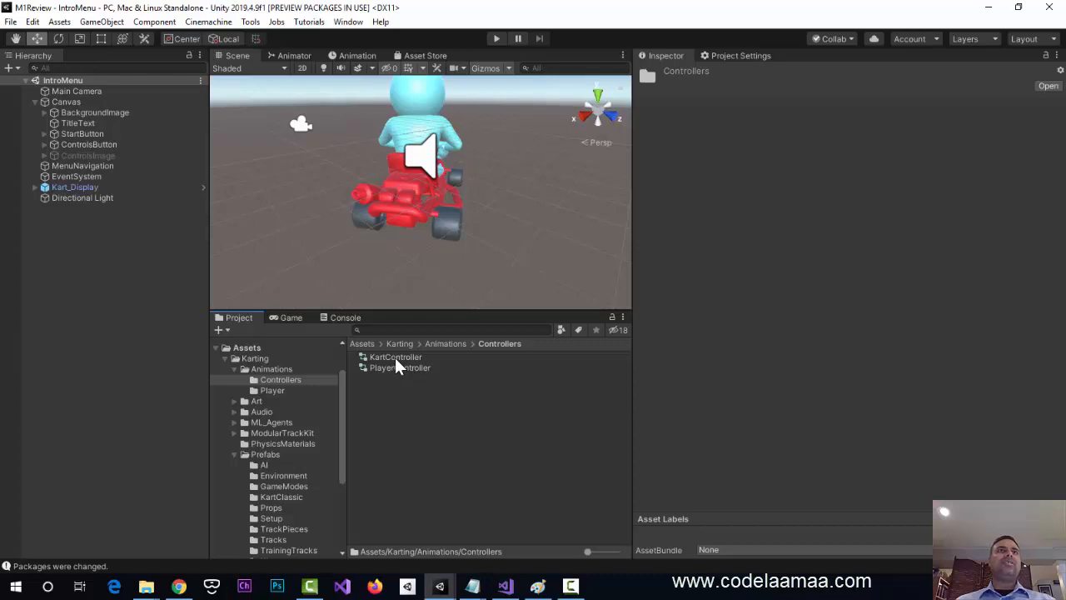
left_click(395, 359)
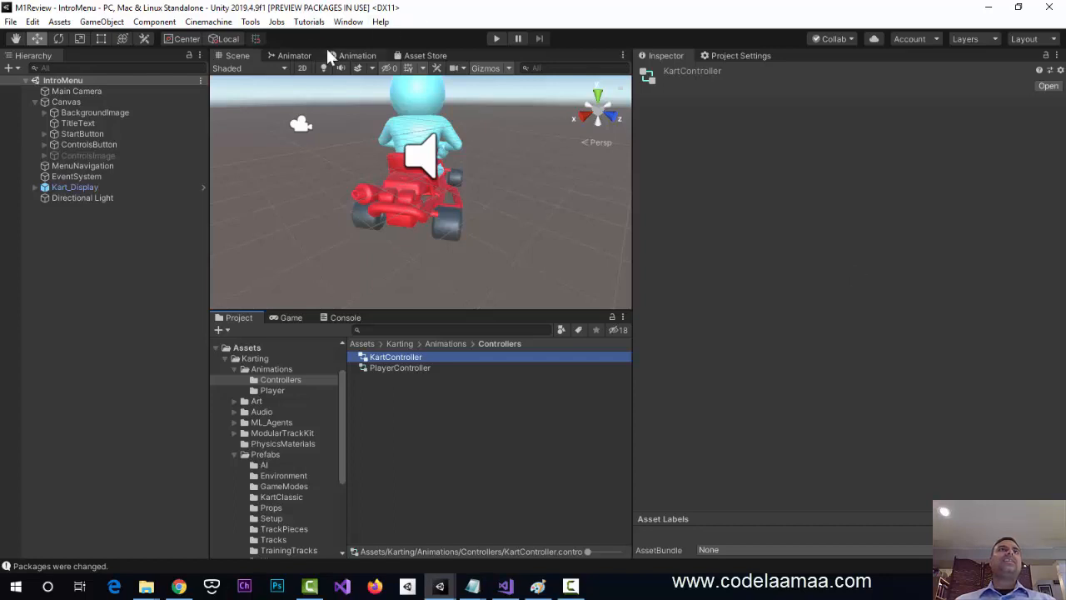
left_click(301, 55)
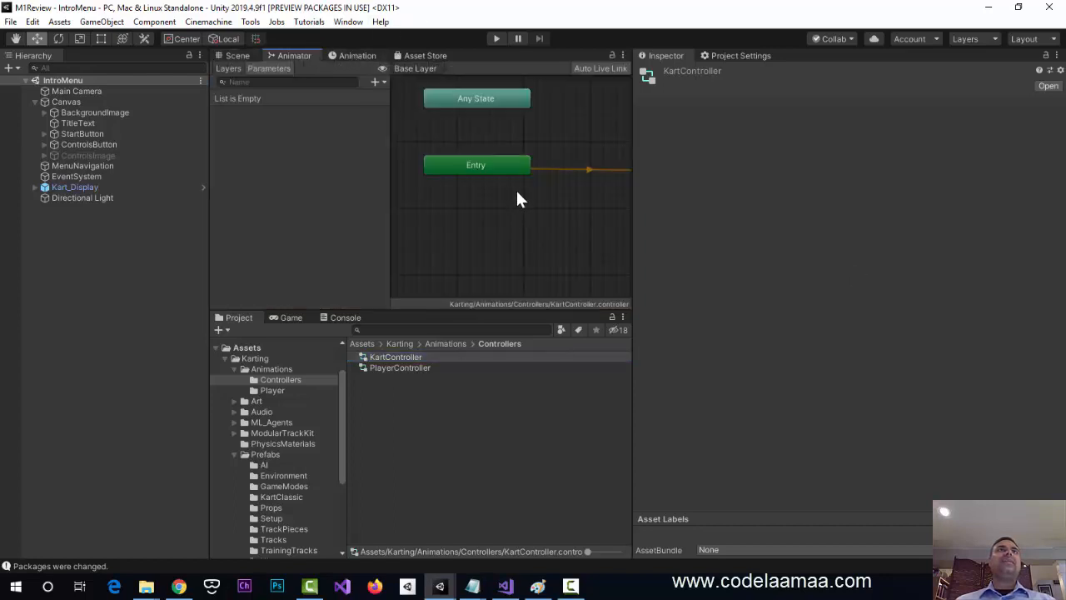
- Narrow the Animator's parameter list and fit the Any State, Entry and KartIdle nodes into view
scroll(563, 200, "down", 5)
middle_click_drag(600, 193, 510, 191)
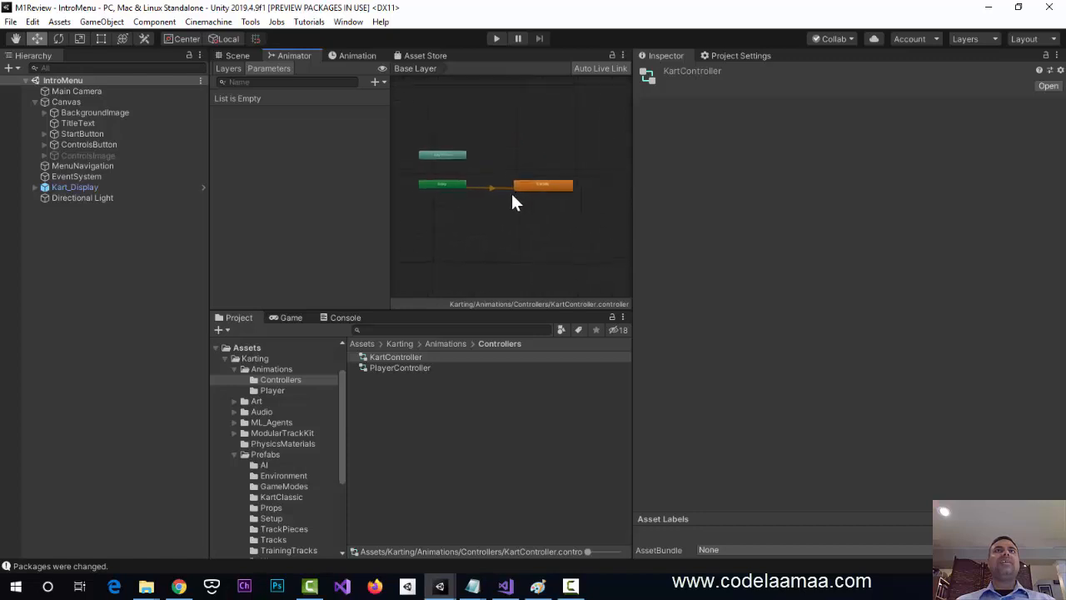
scroll(509, 191, "up", 5)
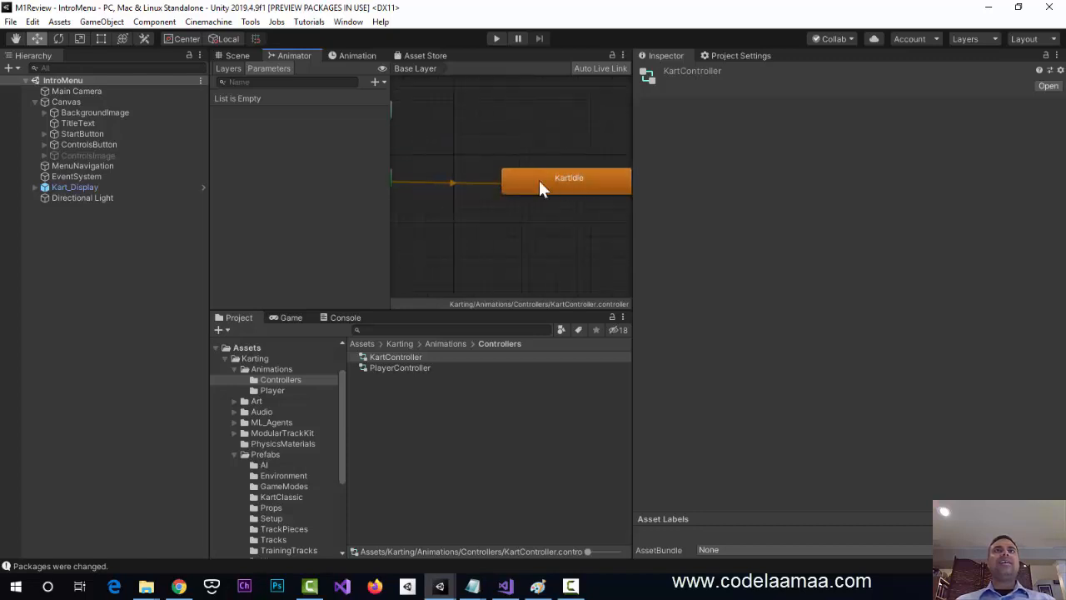
middle_click_drag(514, 223, 595, 222)
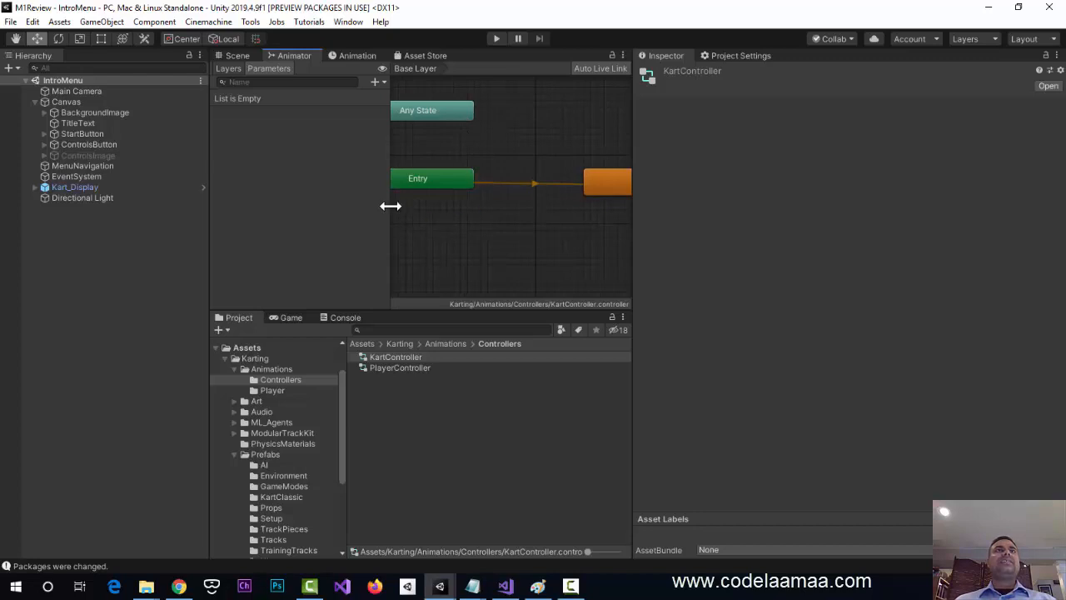
left_click_drag(391, 205, 305, 196)
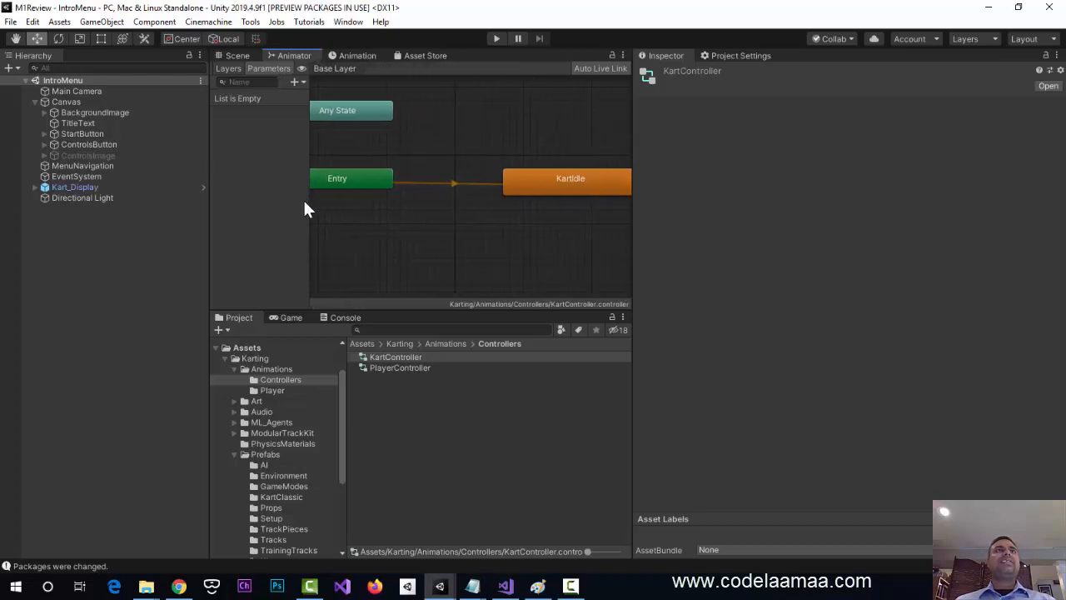
middle_click_drag(374, 201, 407, 199)
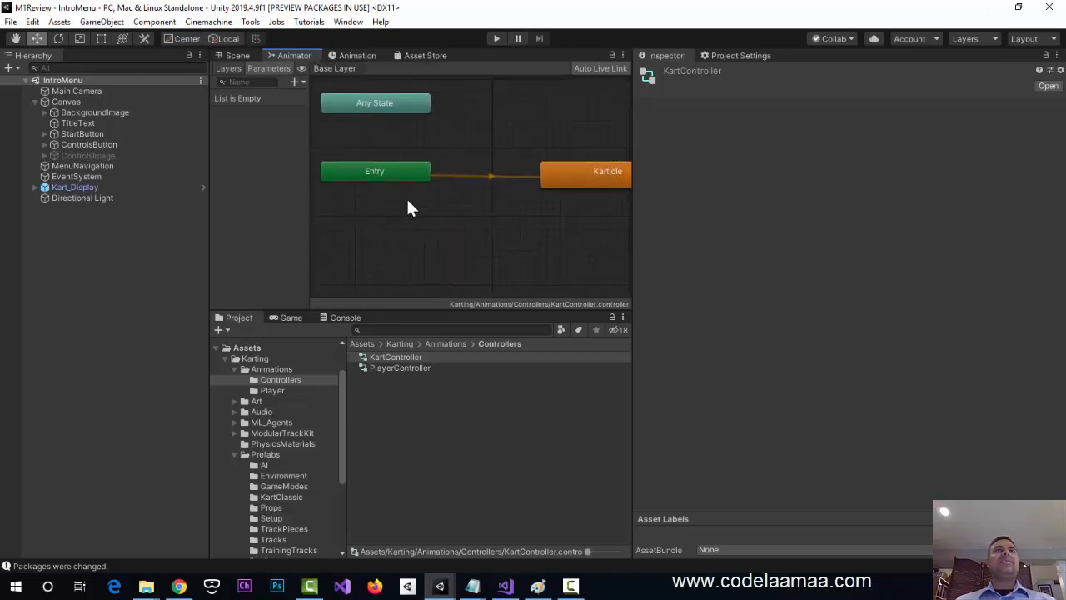
scroll(417, 202, "down", 5)
scroll(419, 202, "up", 1)
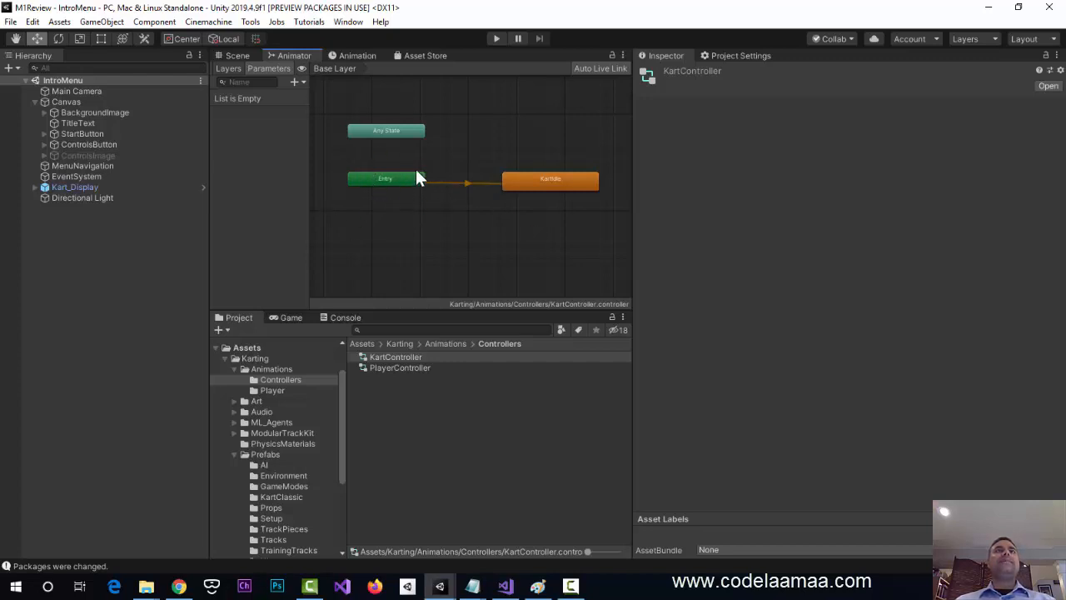
- Inspect the KartIdle state and trace its motion to the KartIdle animation clip in the project
left_click(553, 185)
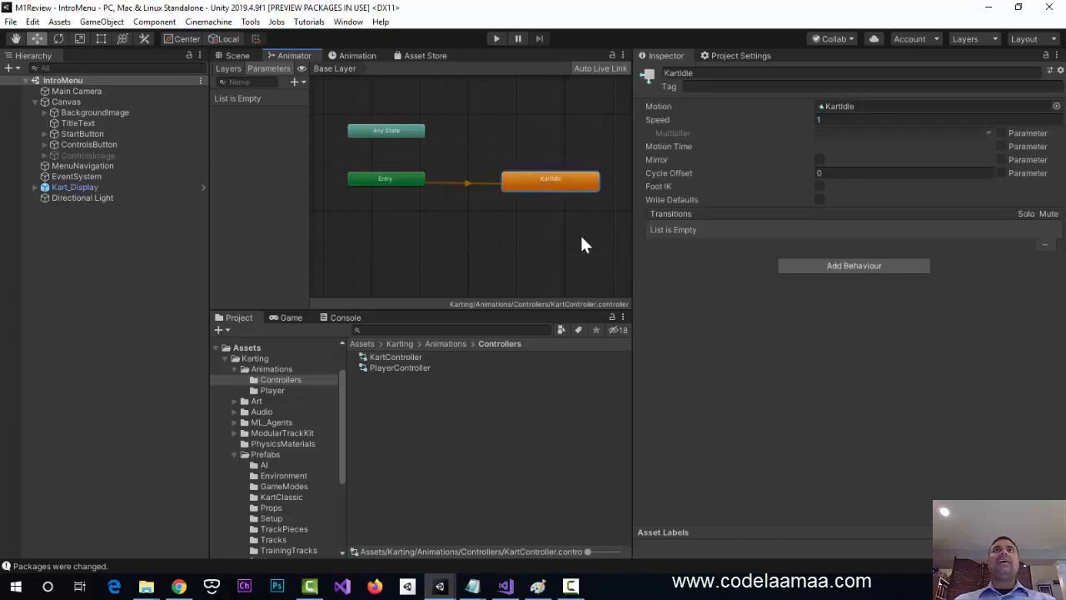
left_click(845, 107)
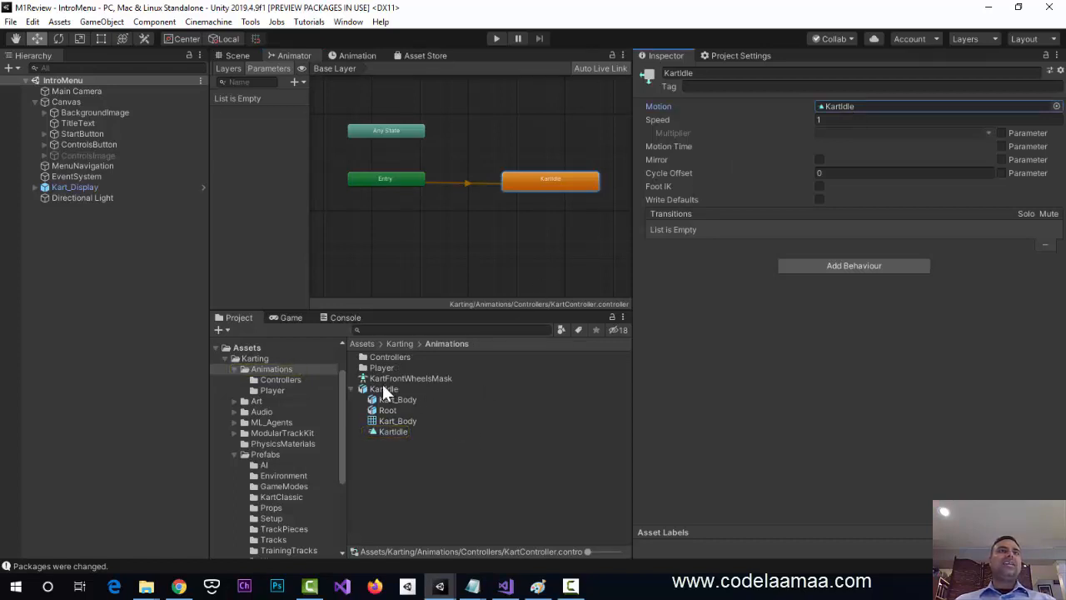
left_click(379, 432)
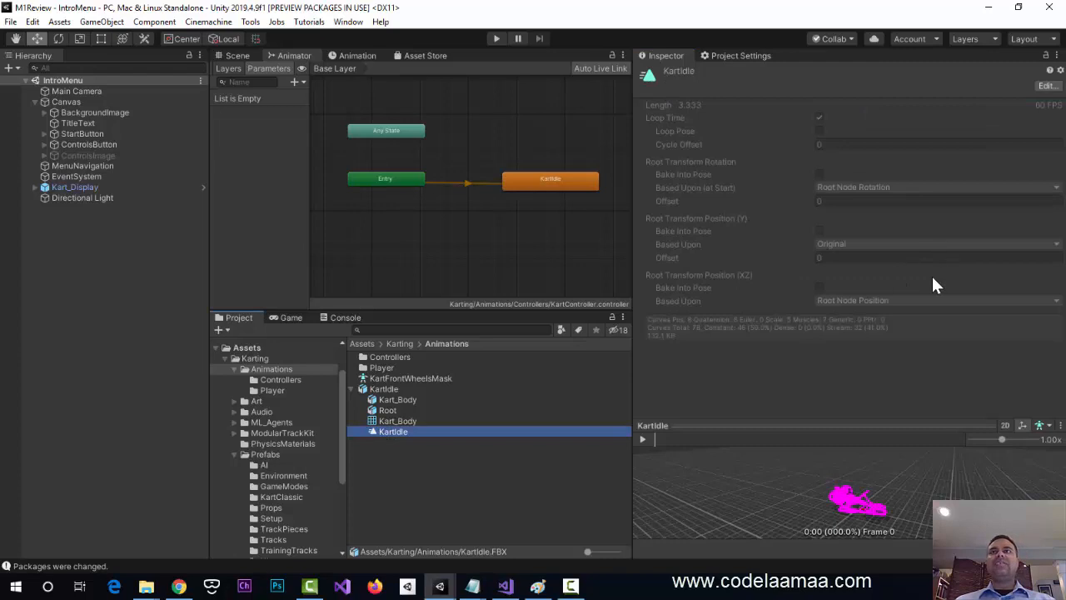
- Play the KartIdle clip preview, view the kart closer from another angle, and pause the playback
left_click(643, 439)
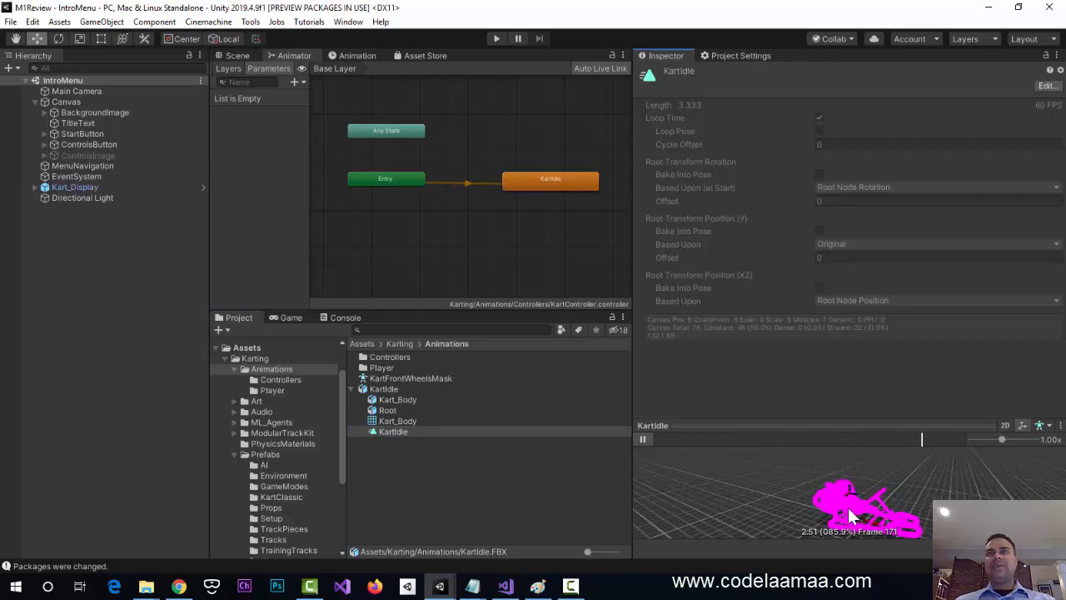
scroll(844, 504, "up", 1)
left_click_drag(844, 503, 811, 464)
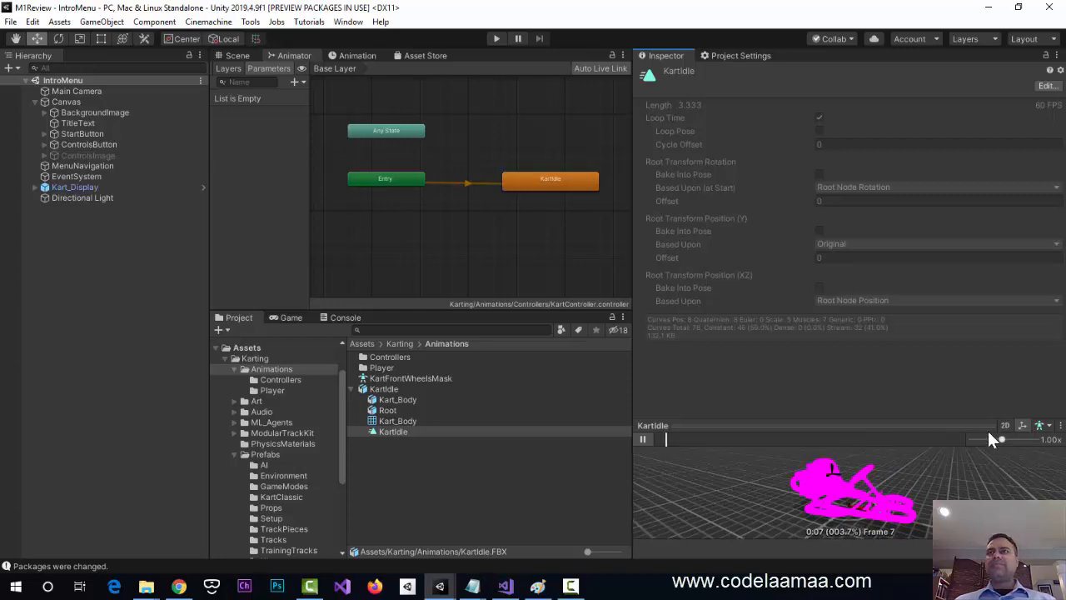
left_click(643, 439)
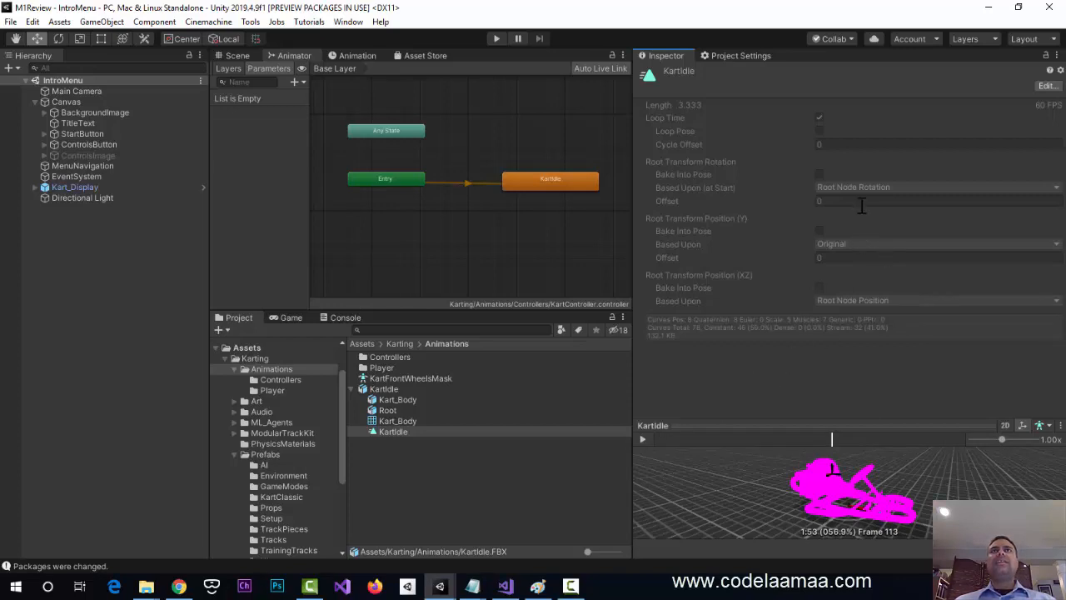
- Review the KartIdle clip again and inspect the Kart_Body object inside the KartIdle model
left_click(379, 432)
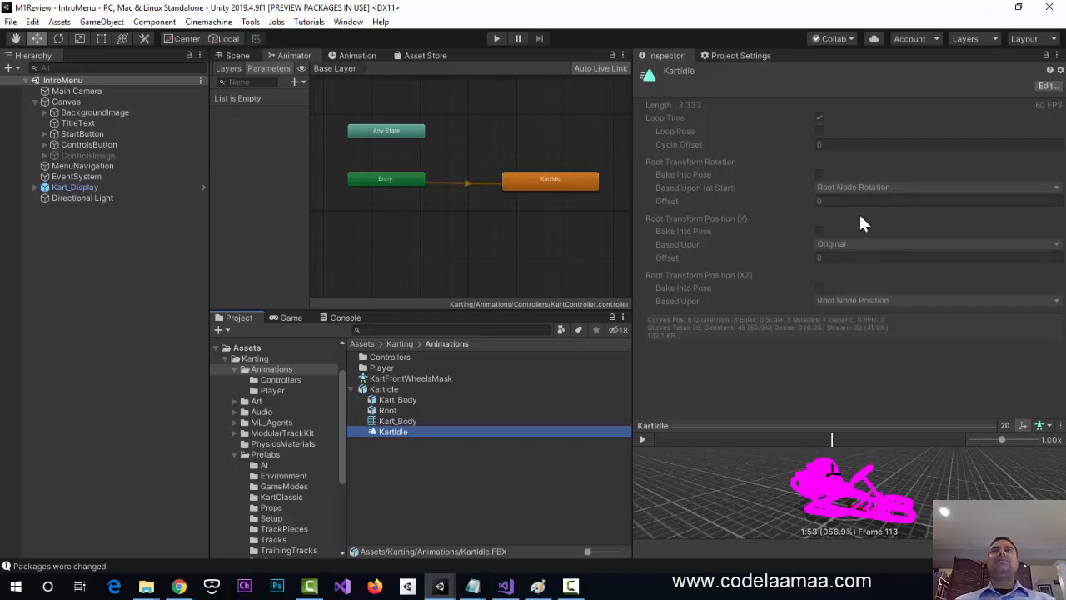
left_click(391, 406)
left_click(389, 399)
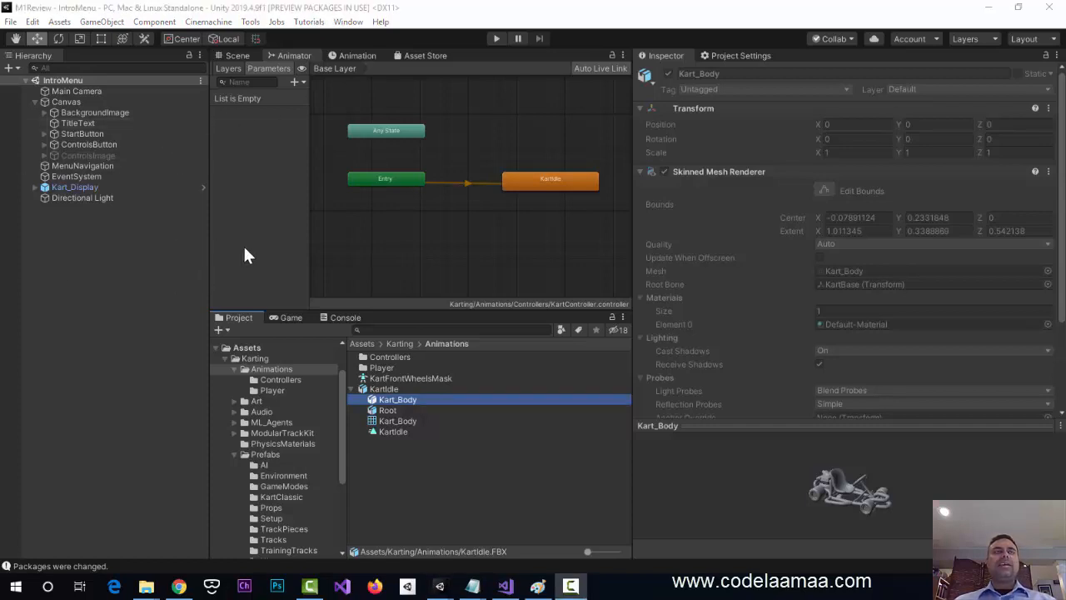
- Open the Karting Audio folder, inspect the engine-idle clip's import settings and play its preview
left_click(246, 411)
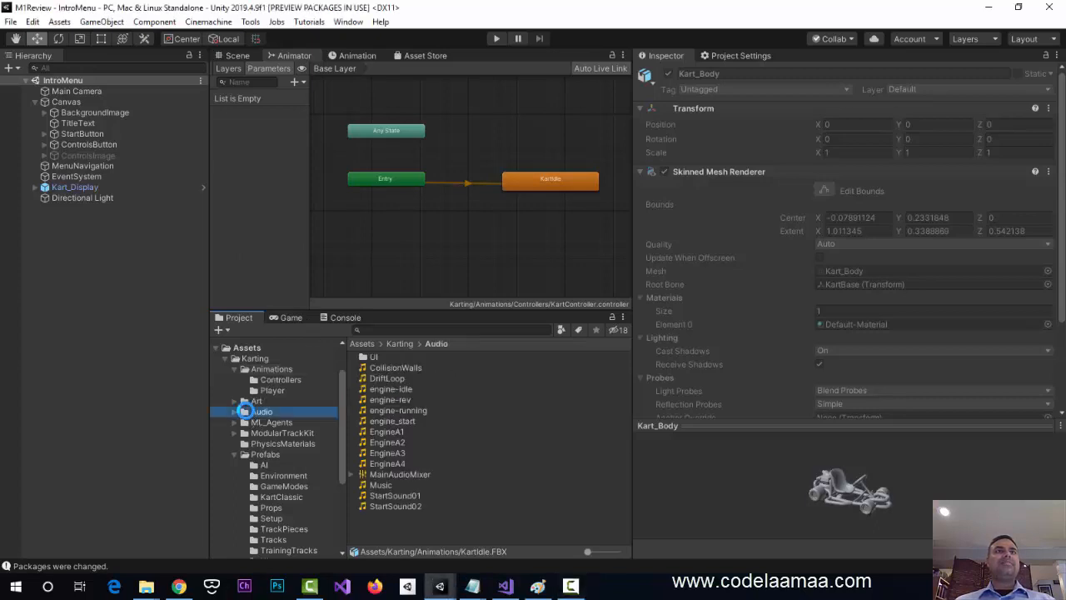
left_click(399, 389)
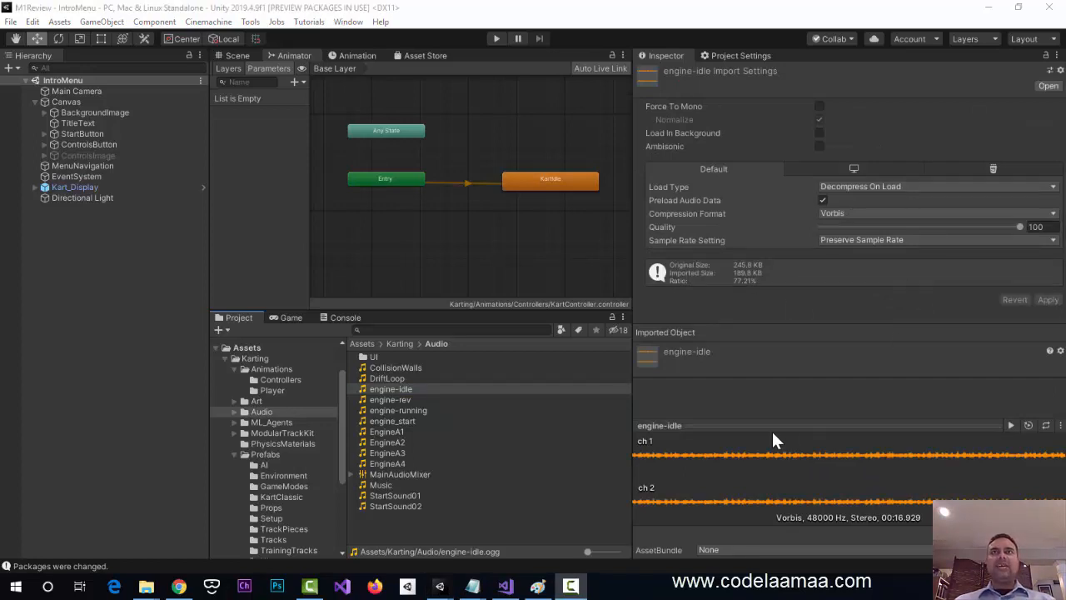
left_click(1010, 426)
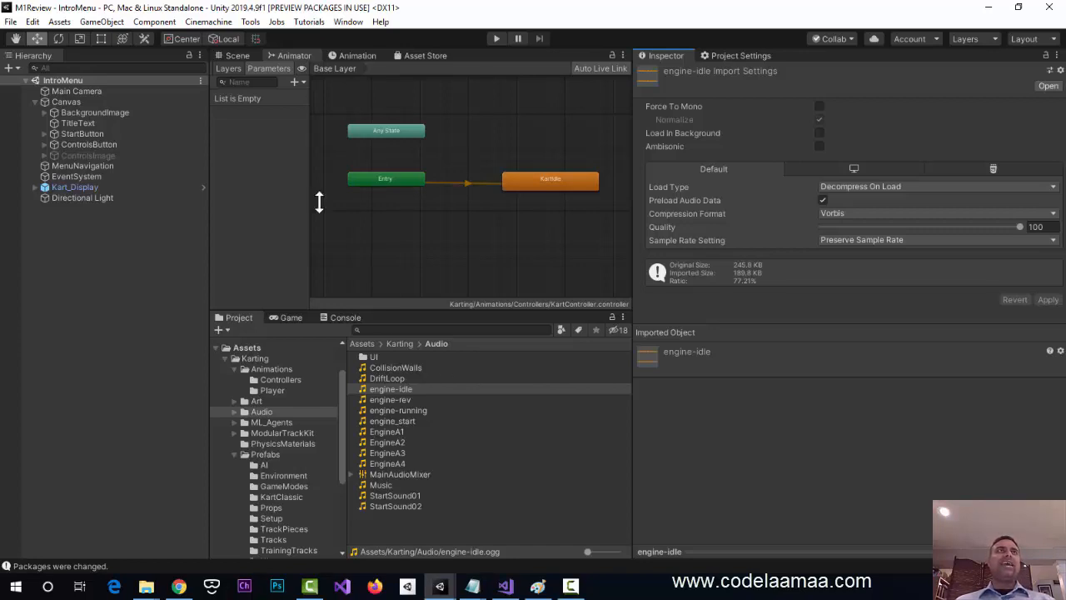
- Select the Main Camera of the IntroMenu scene
left_click(62, 92)
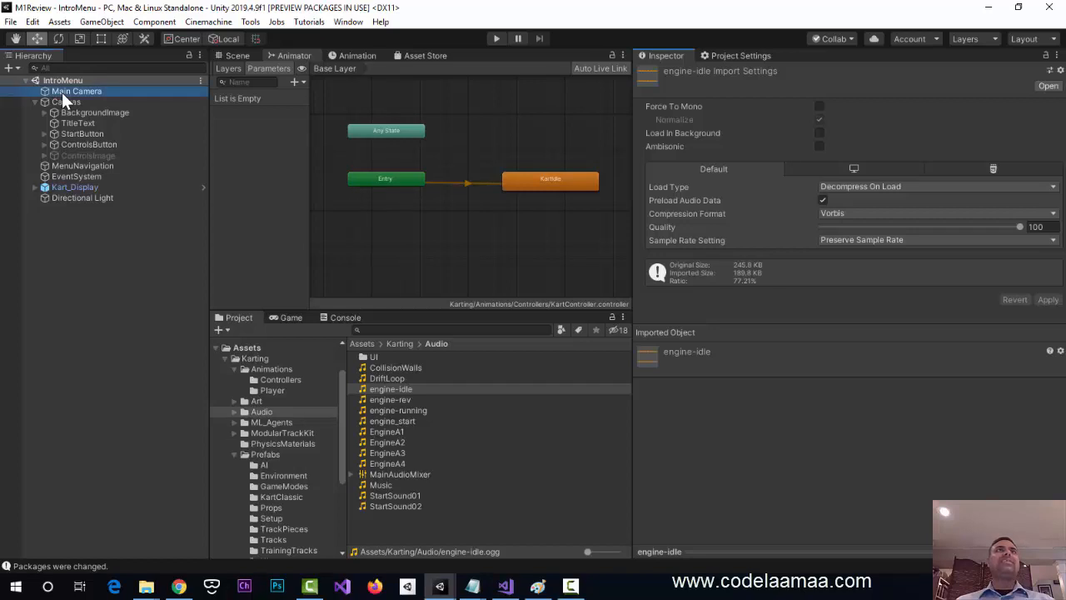